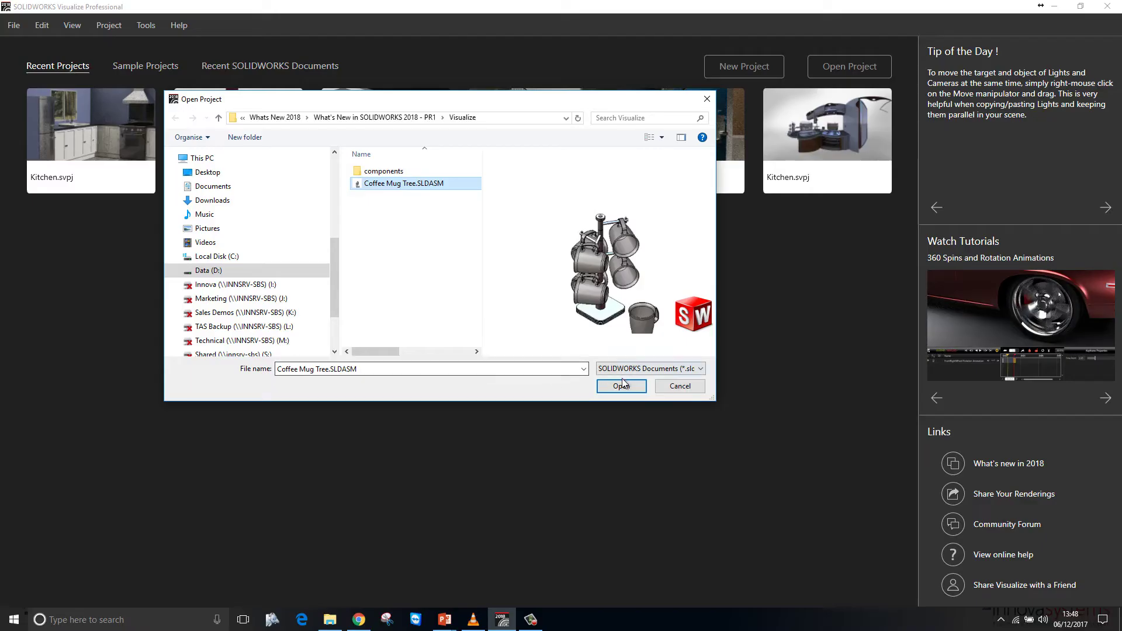
Step: Open Coffee Mug Tree.SLDASM as a new project and show its scene import options
left_click(621, 387)
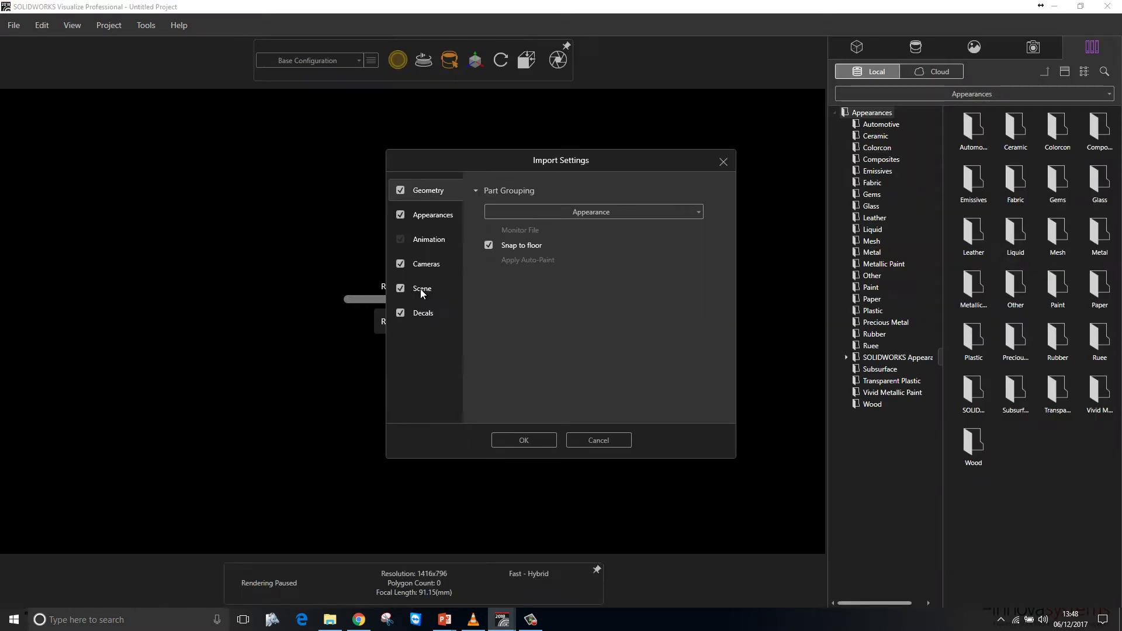
left_click(421, 290)
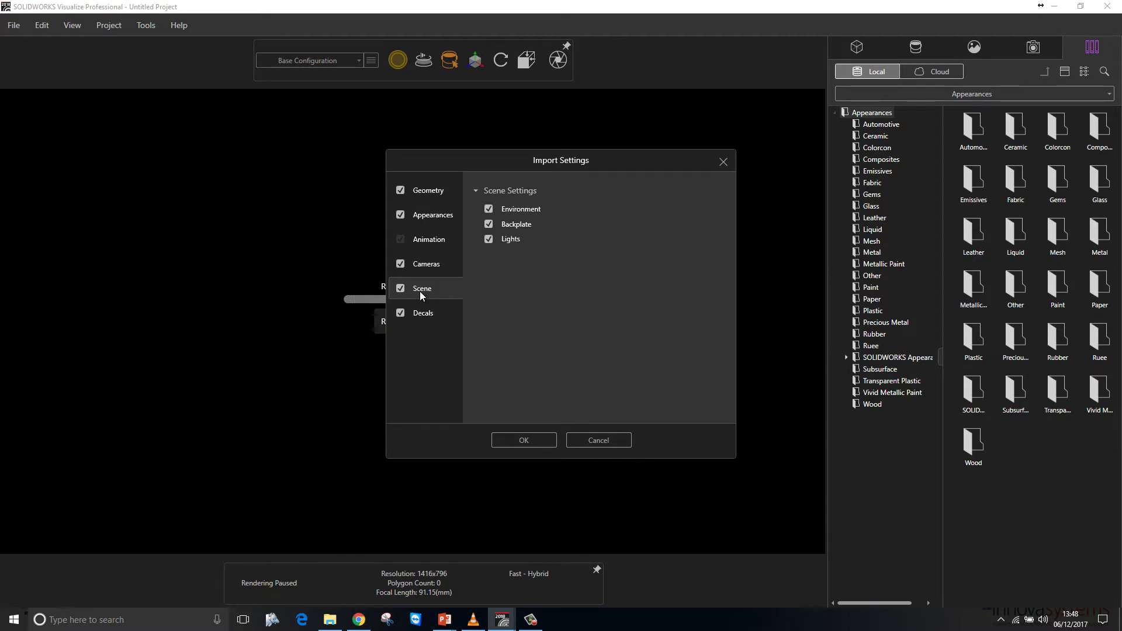
Step: Import the mug tree with its environment, backplate and lights, then list the scene's contents
left_click(527, 439)
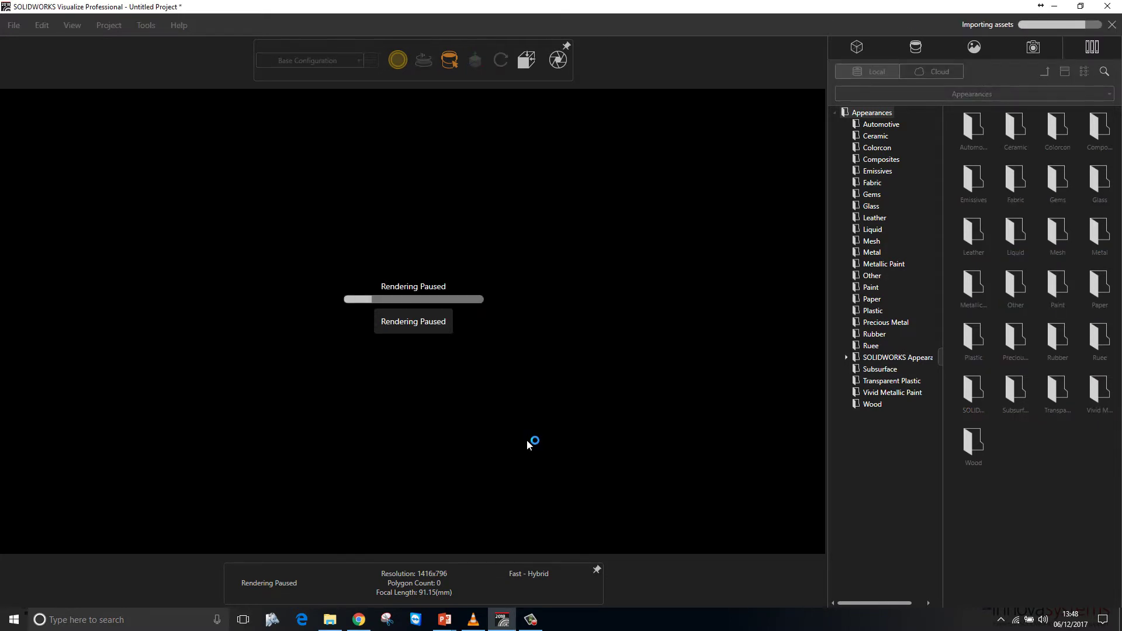
left_click(974, 51)
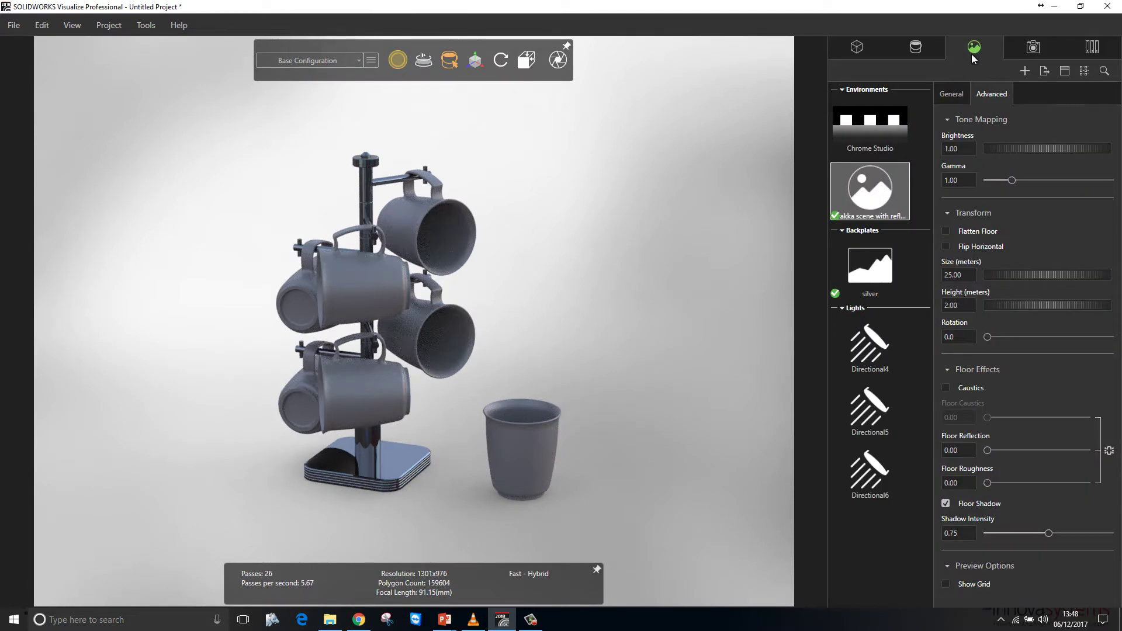
Step: Enable Directional4, raise its brightness to 1.12 and set its longitude to 4.71
left_click(877, 366)
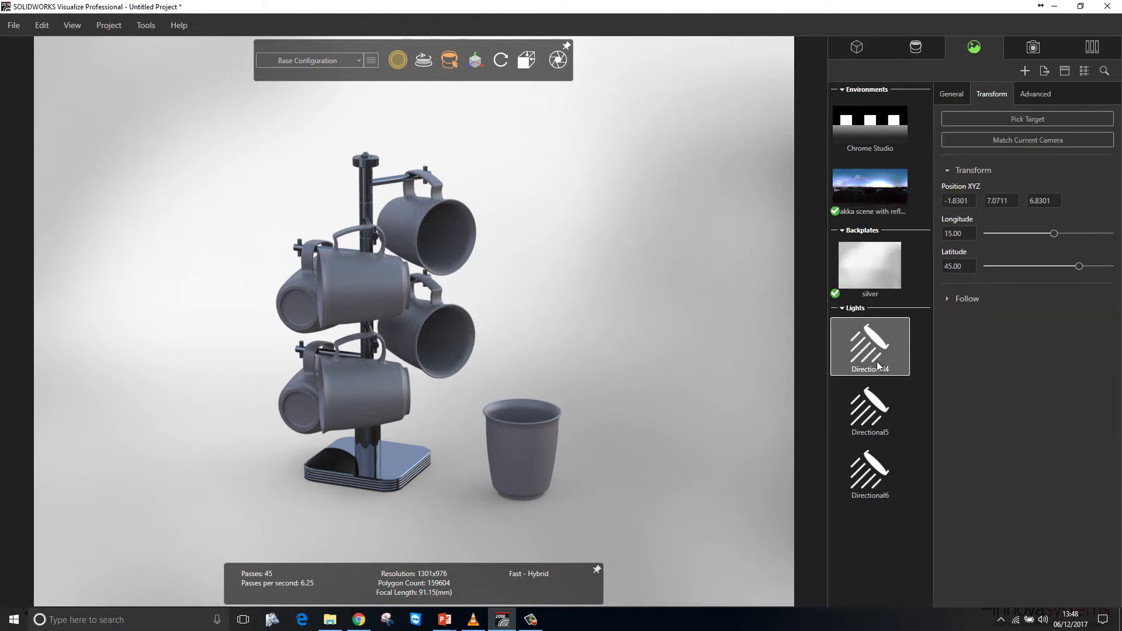
left_click(952, 94)
left_click(945, 166)
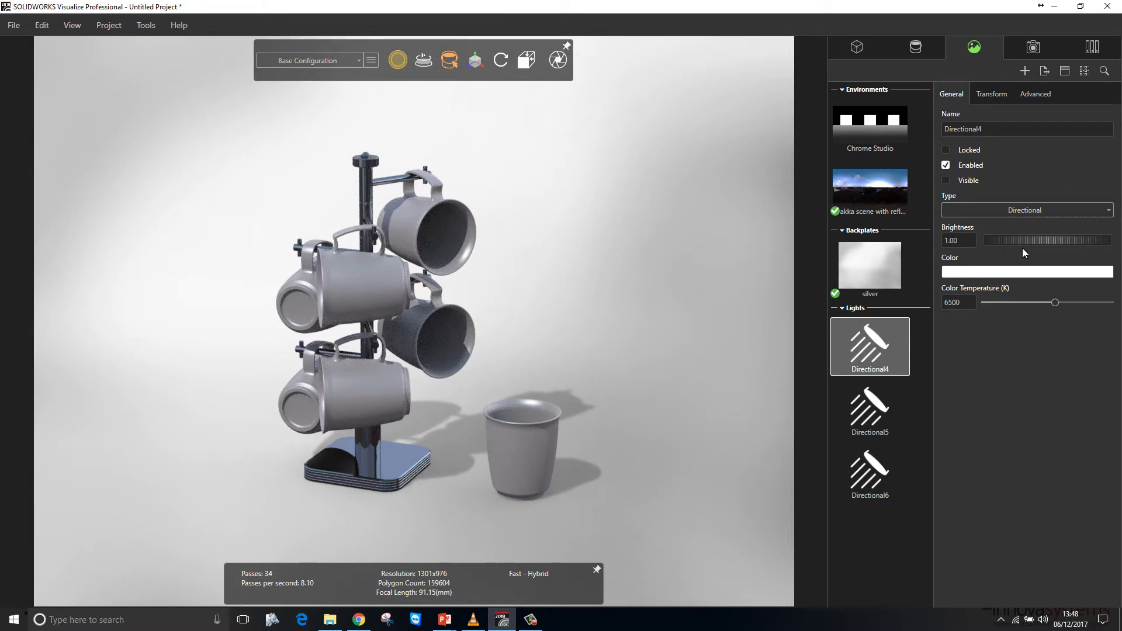
left_click_drag(1003, 248, 1053, 236)
left_click(993, 98)
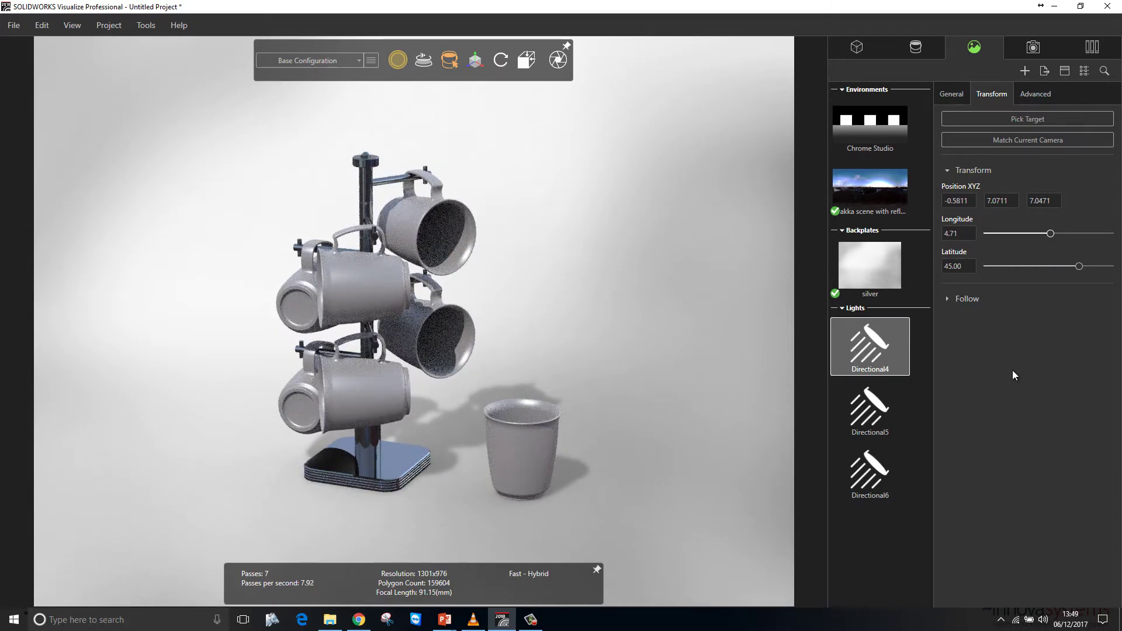
left_click(1030, 50)
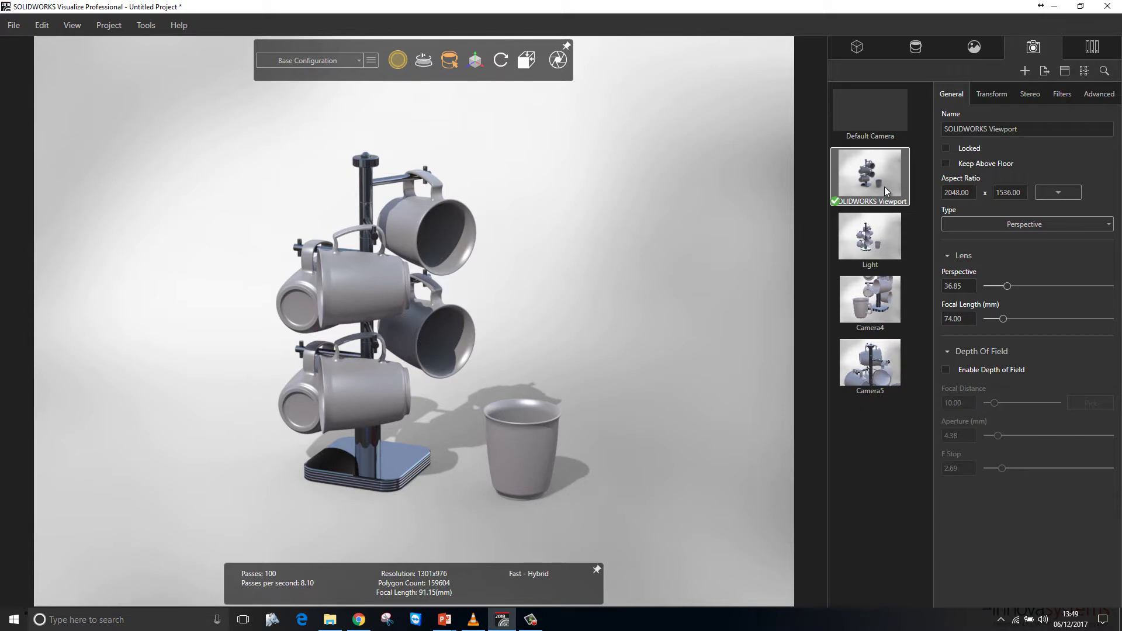
Step: Drag the SOLIDWORKS Viewport camera's perspective to 33.75, giving an 80.90 mm focal length
left_click_drag(1007, 286, 1005, 288)
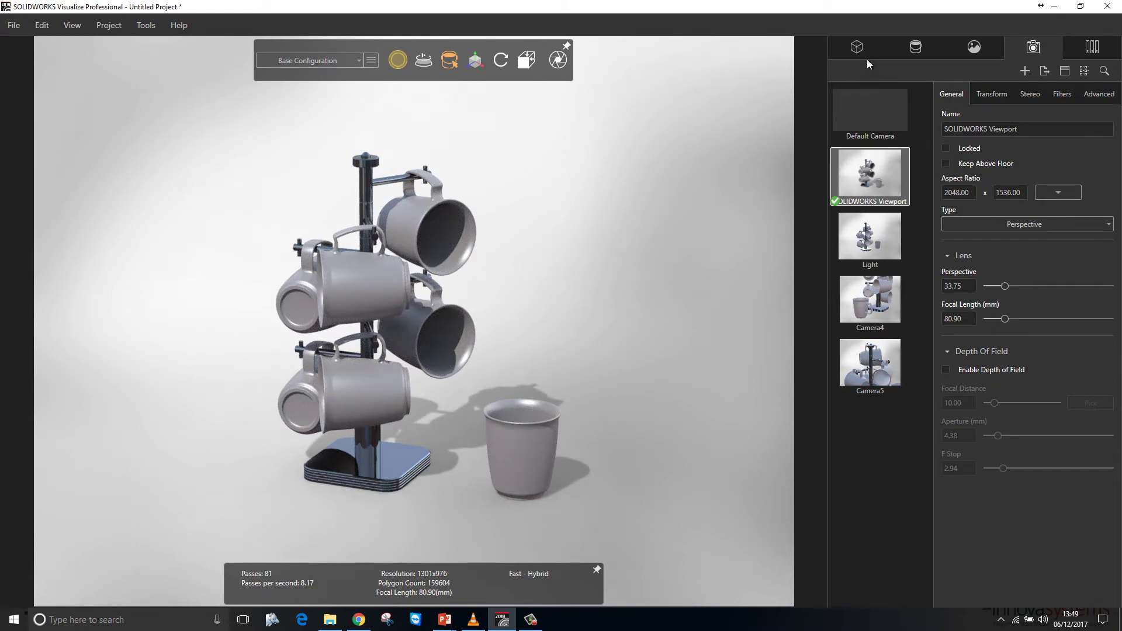
left_click(914, 51)
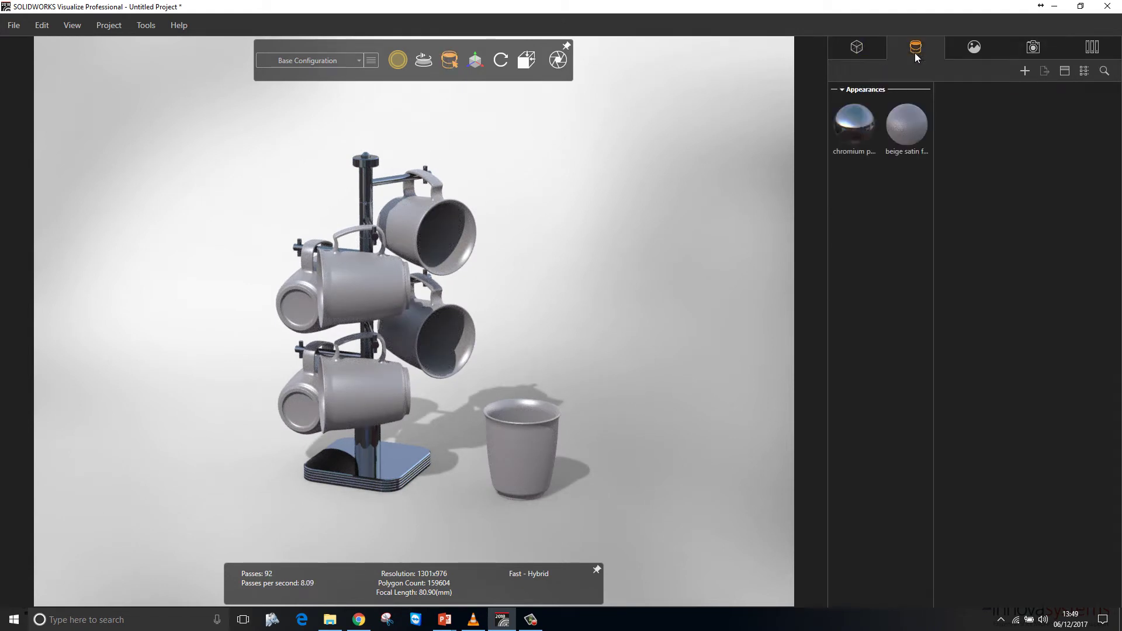
left_click(971, 48)
left_click(1052, 49)
left_click(1089, 48)
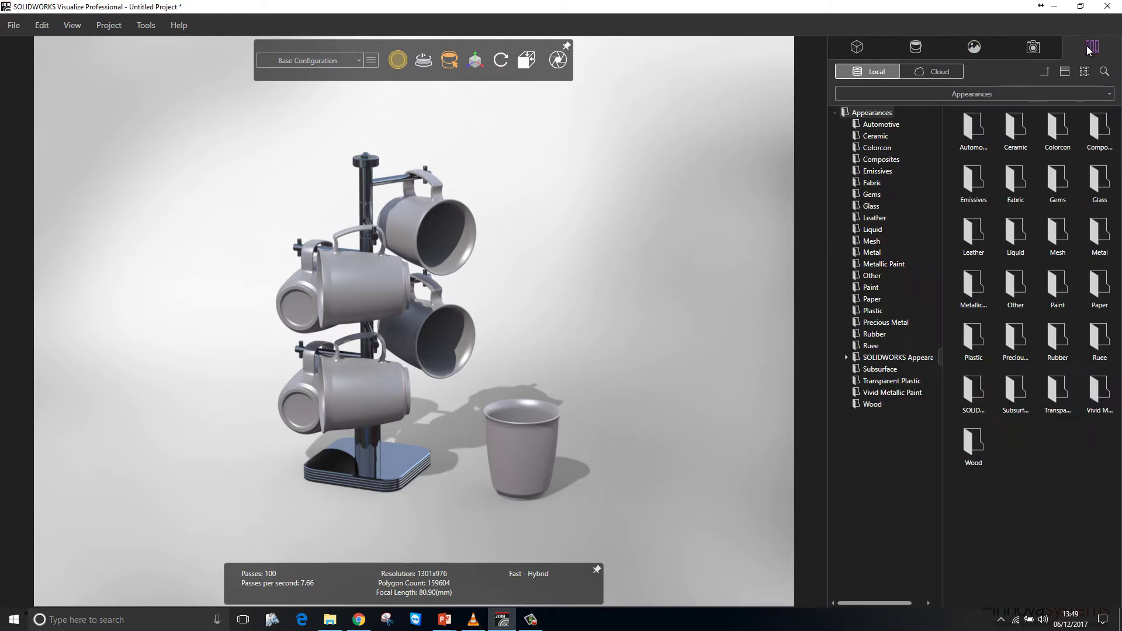
left_click(1035, 47)
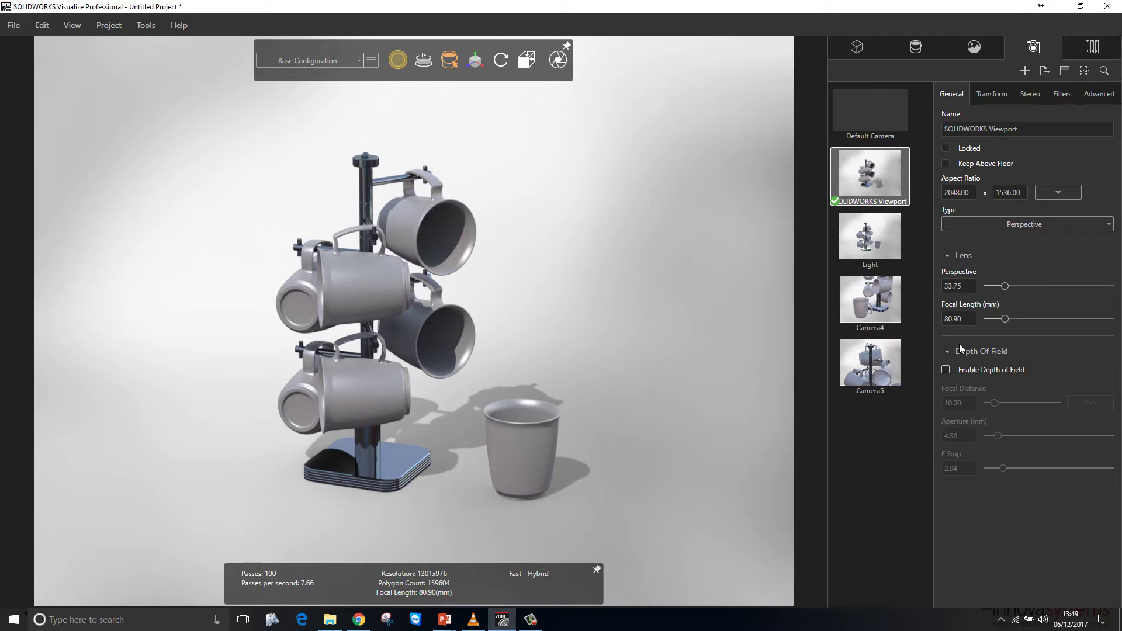
Step: Review the camera's Transform, Stereo and Filters settings, ending back on General
left_click(987, 95)
left_click(1029, 95)
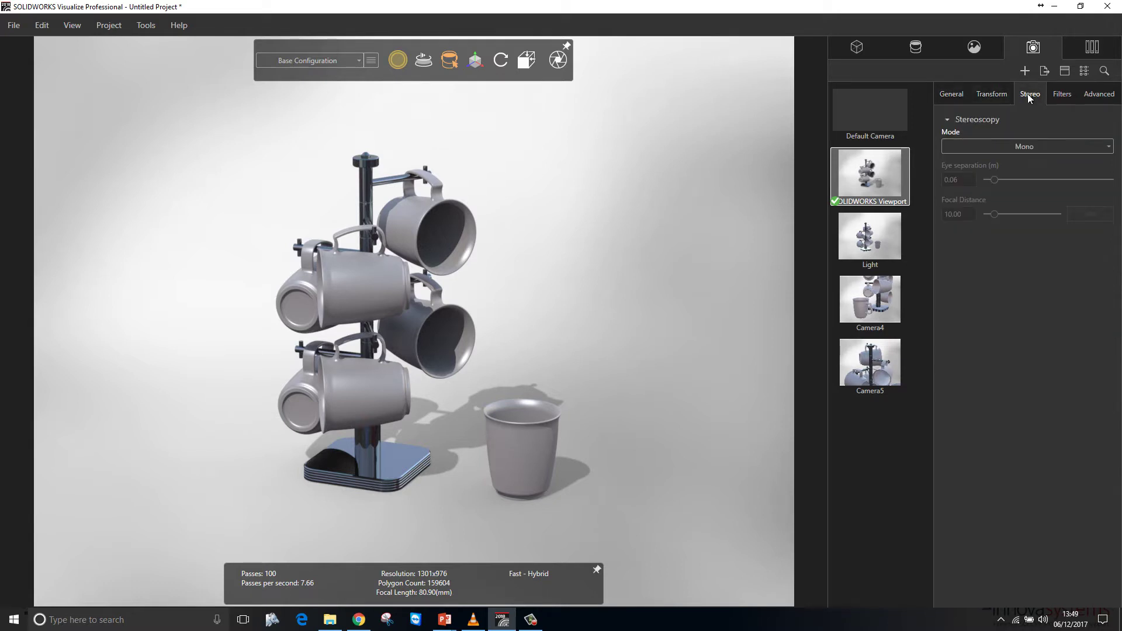
left_click(1074, 94)
left_click(1030, 96)
left_click(1000, 95)
left_click(960, 95)
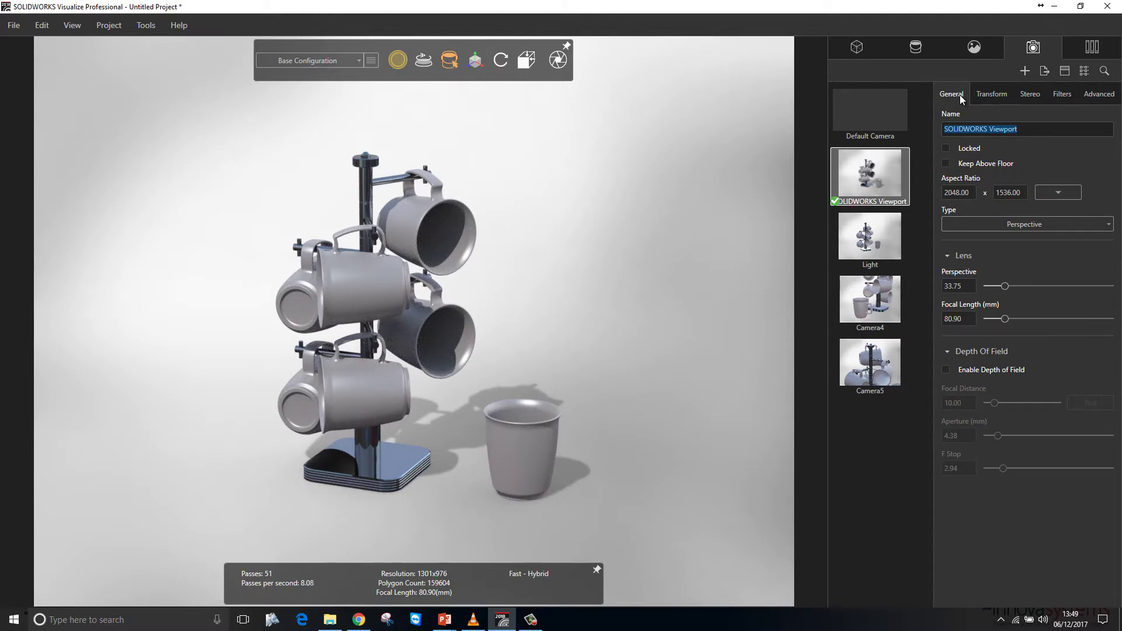
Step: Raise the environment brightness to 2.46 via the viewport's Properties > Environment settings
right_click(636, 301)
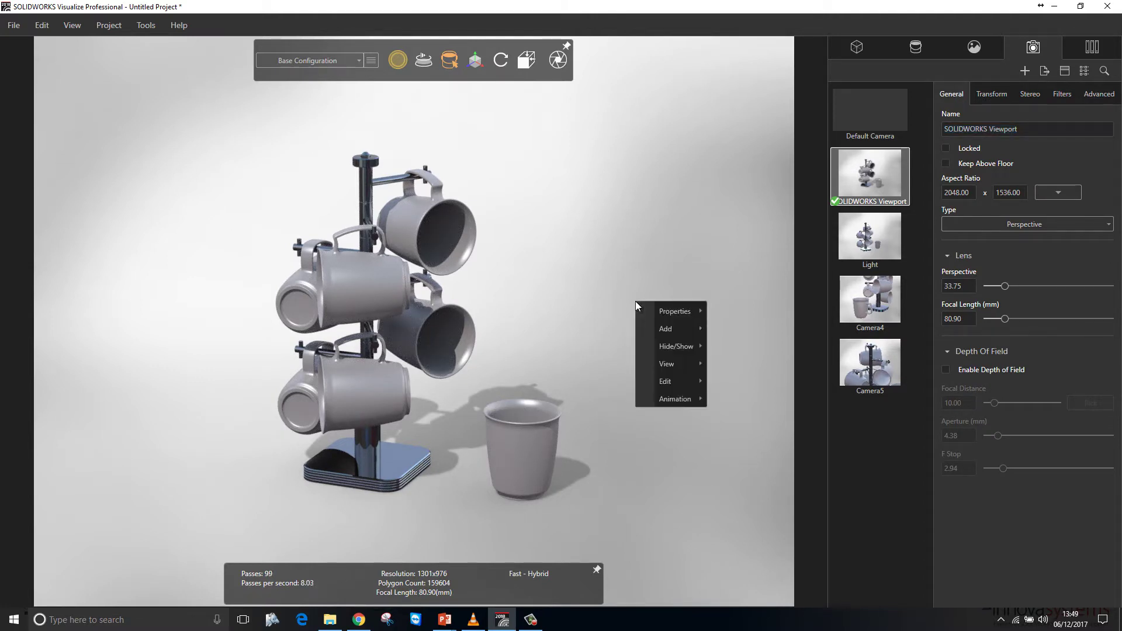
mouse_move(673, 312)
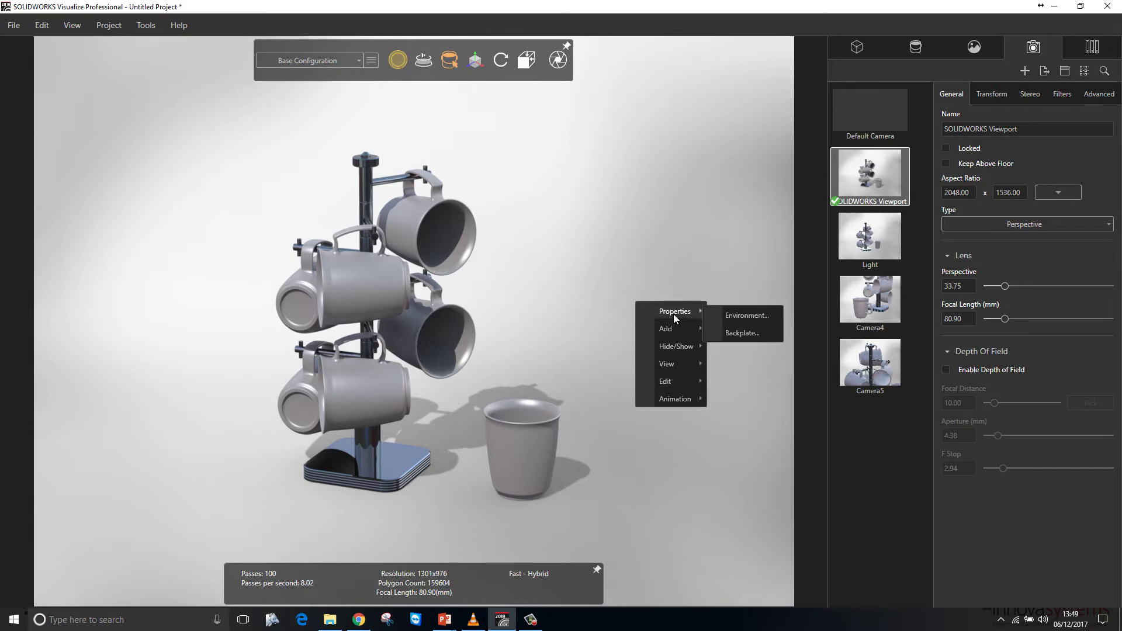
left_click(734, 316)
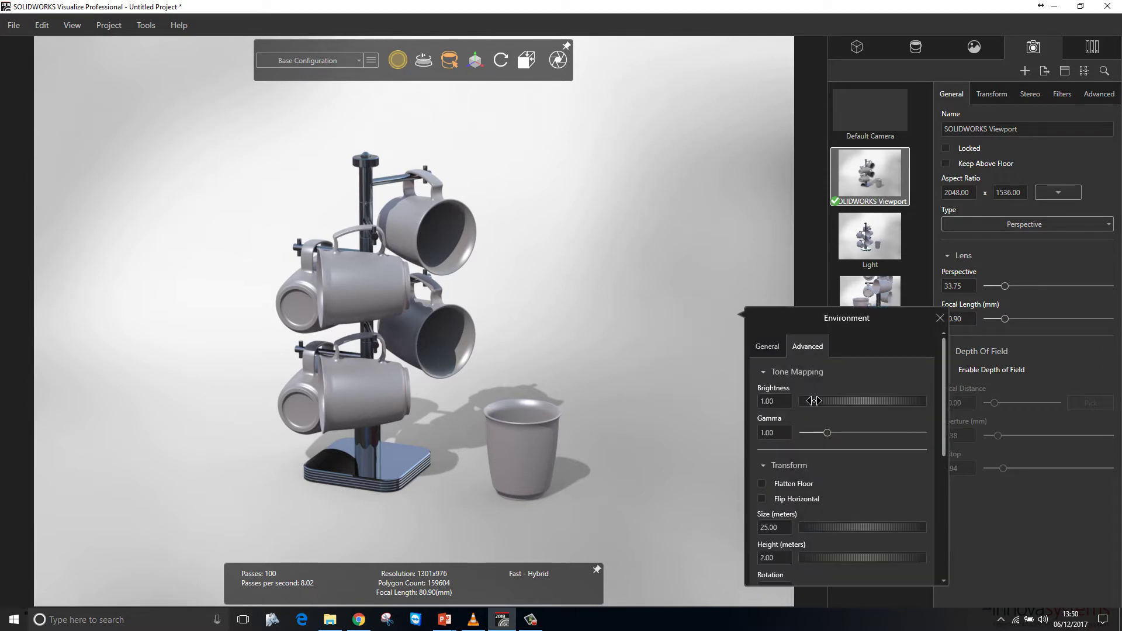
left_click_drag(857, 374, 899, 384)
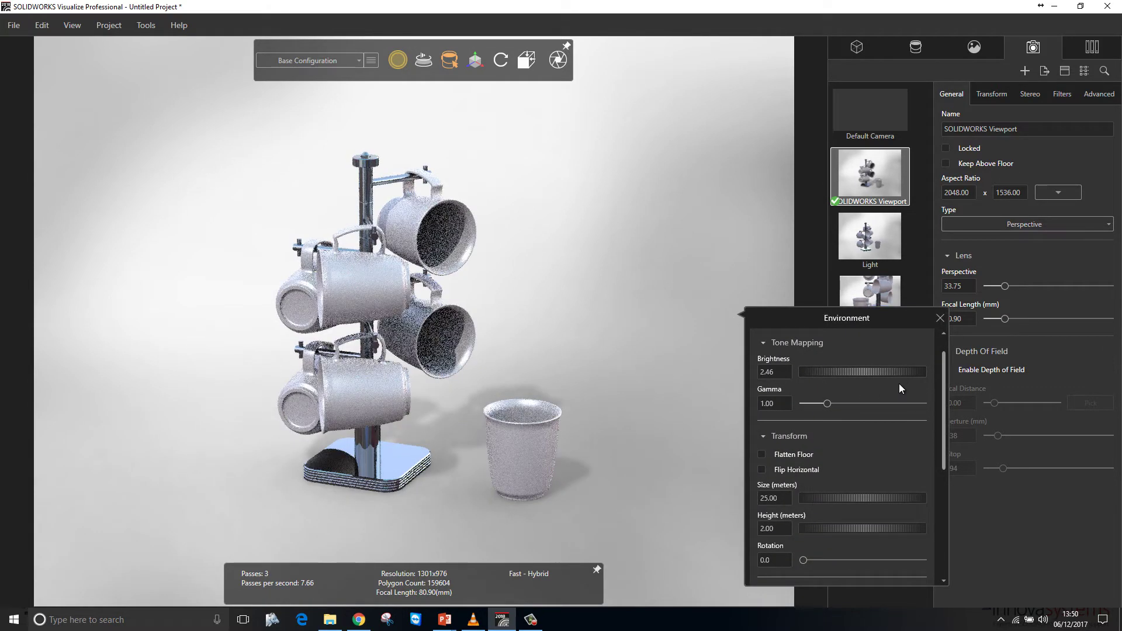
left_click(685, 344)
left_click(526, 61)
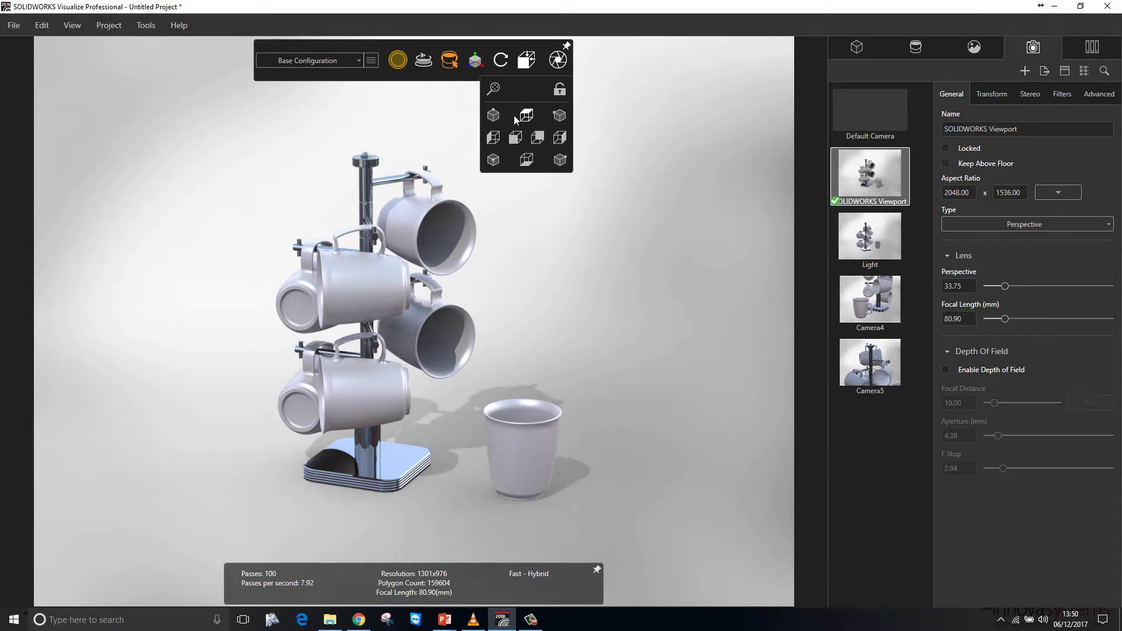
Step: Cycle through preset camera views, ending on a raised view looking down at the mug tree
left_click(493, 115)
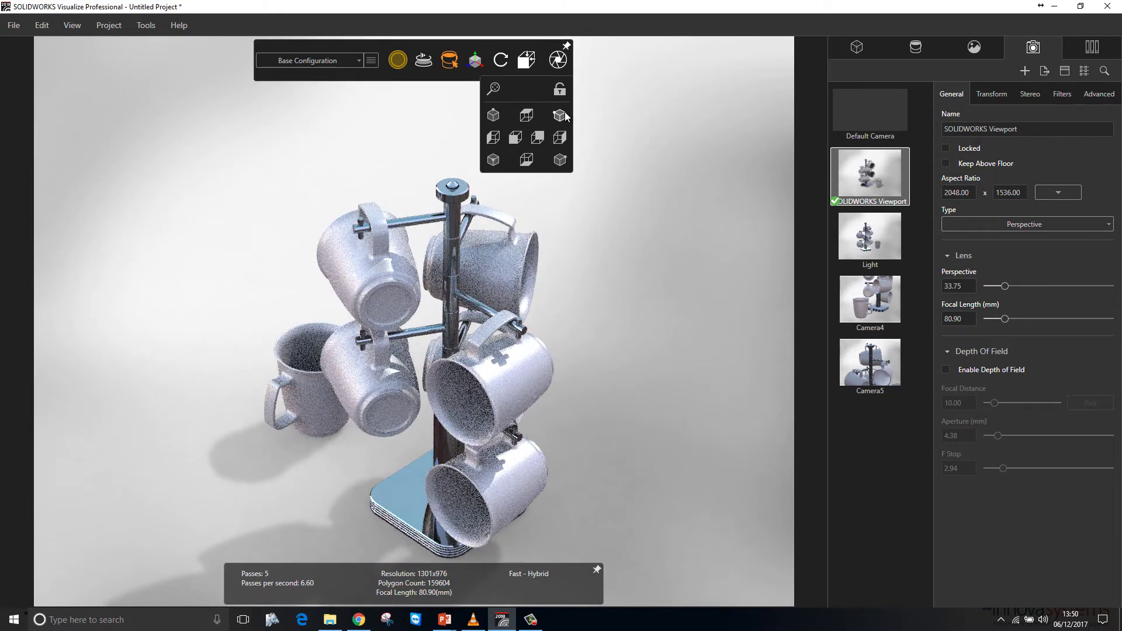
left_click(559, 116)
left_click(493, 159)
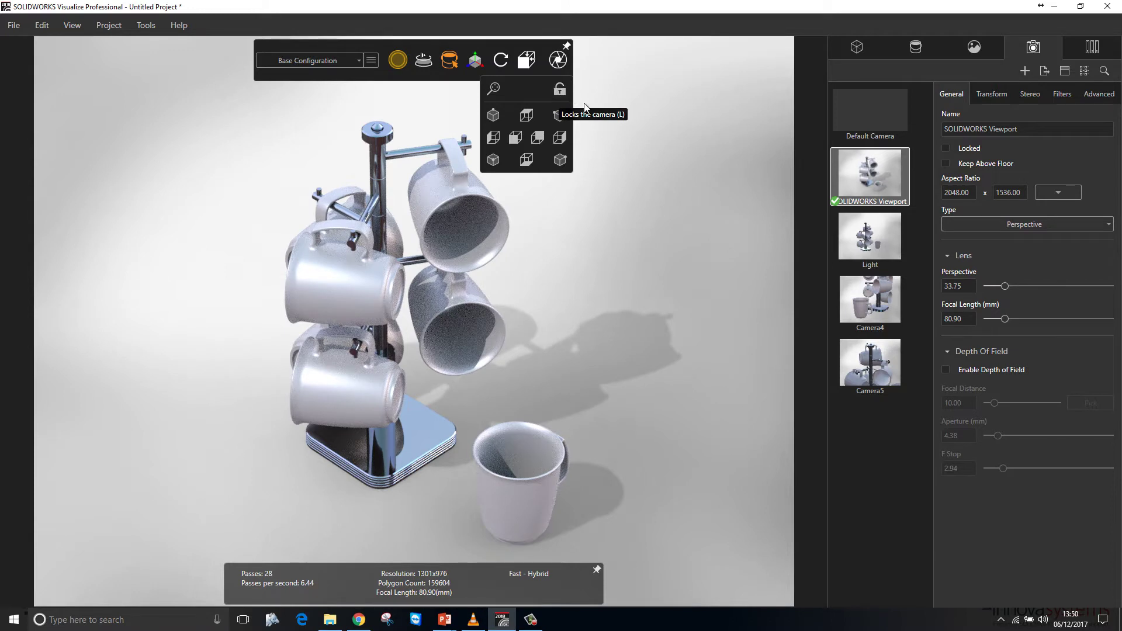
left_click(145, 25)
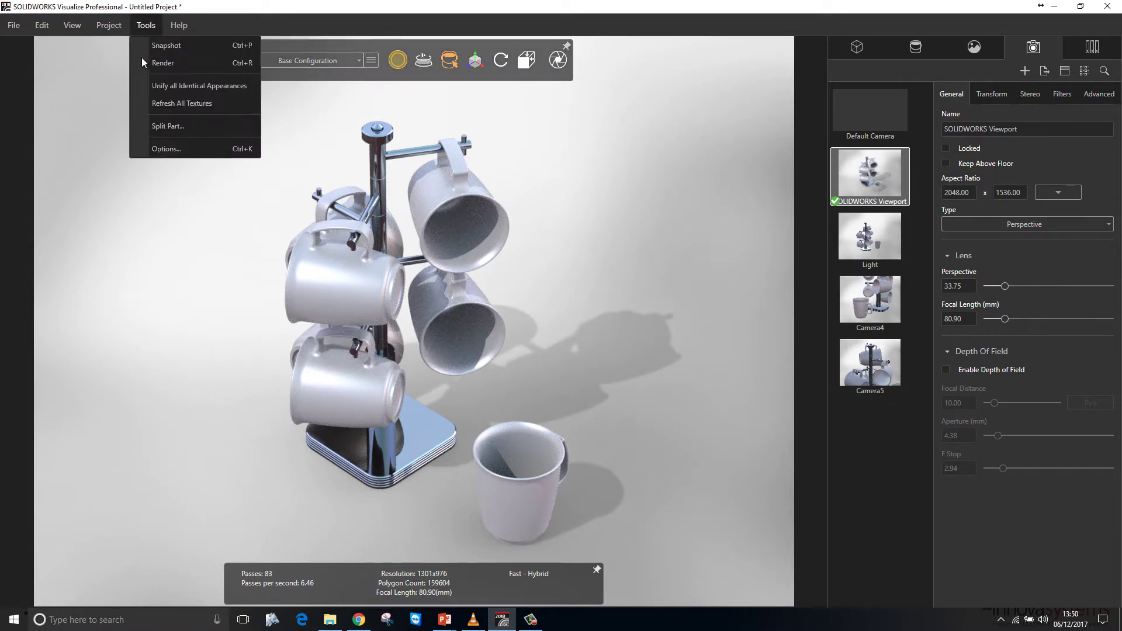
Step: Set the interface theme to Light in Options, then view the scene through Camera5
left_click(163, 147)
left_click(382, 207)
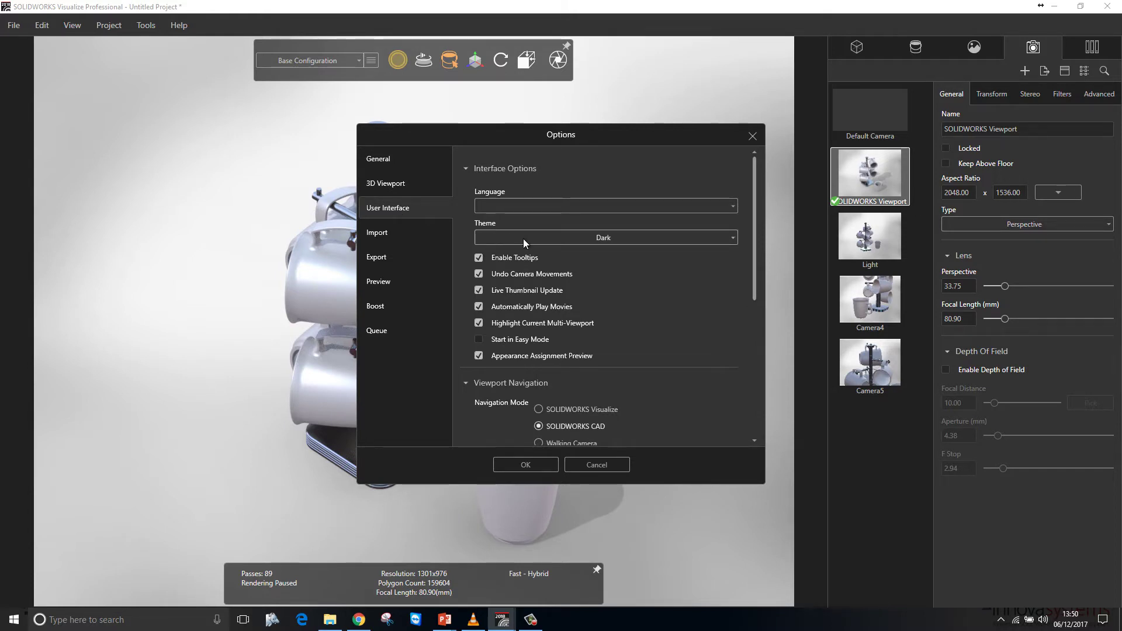
left_click(601, 238)
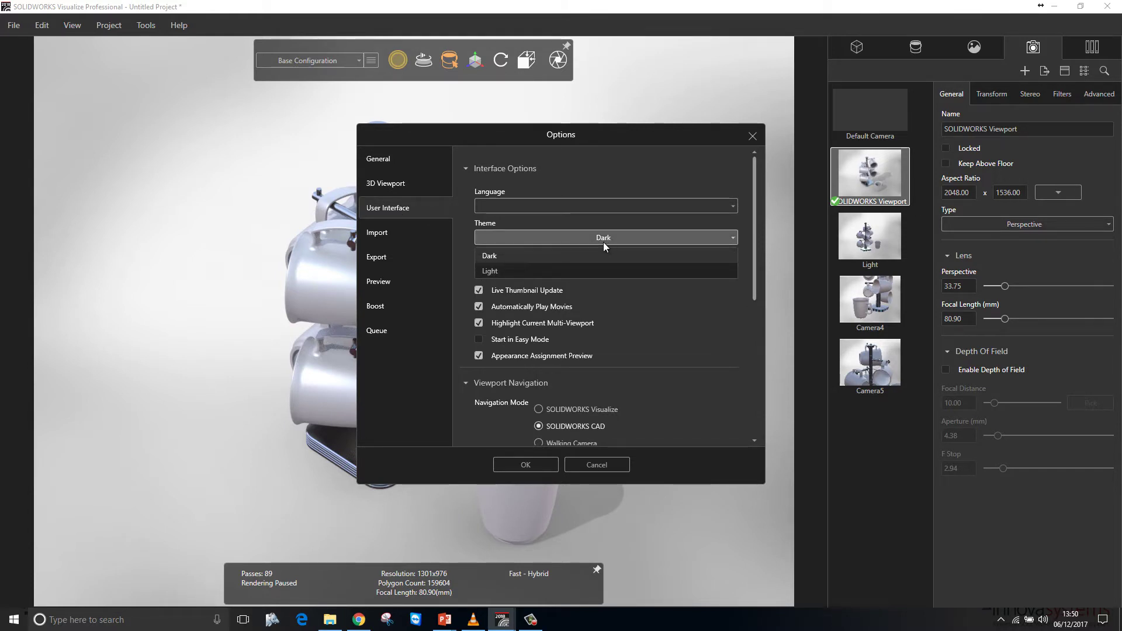
left_click(576, 270)
left_click(515, 464)
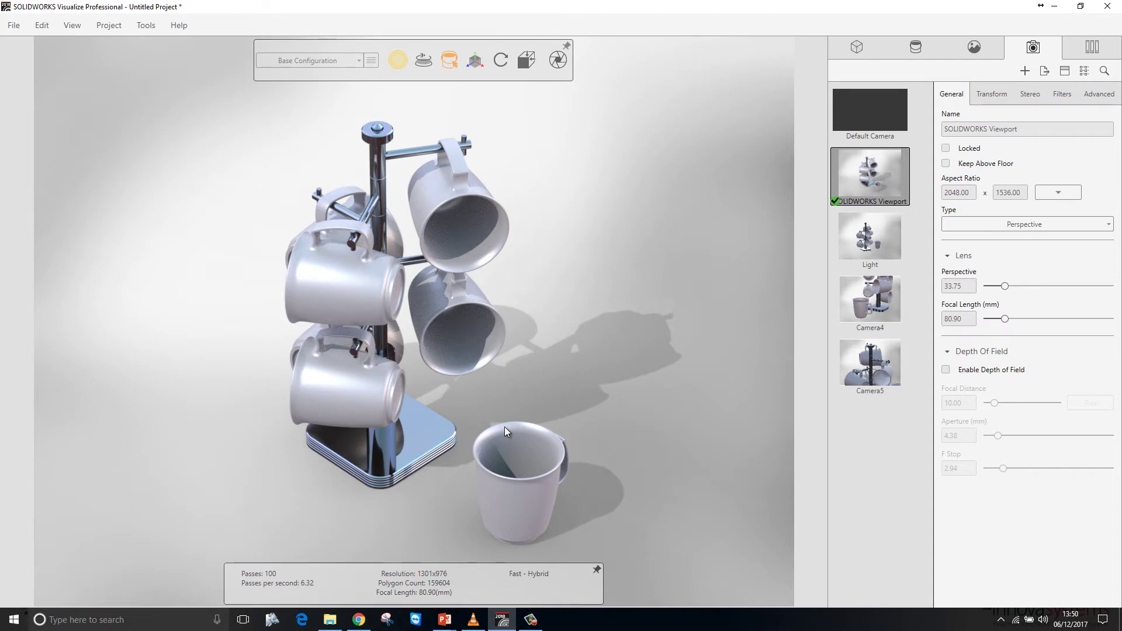
double_click(881, 377)
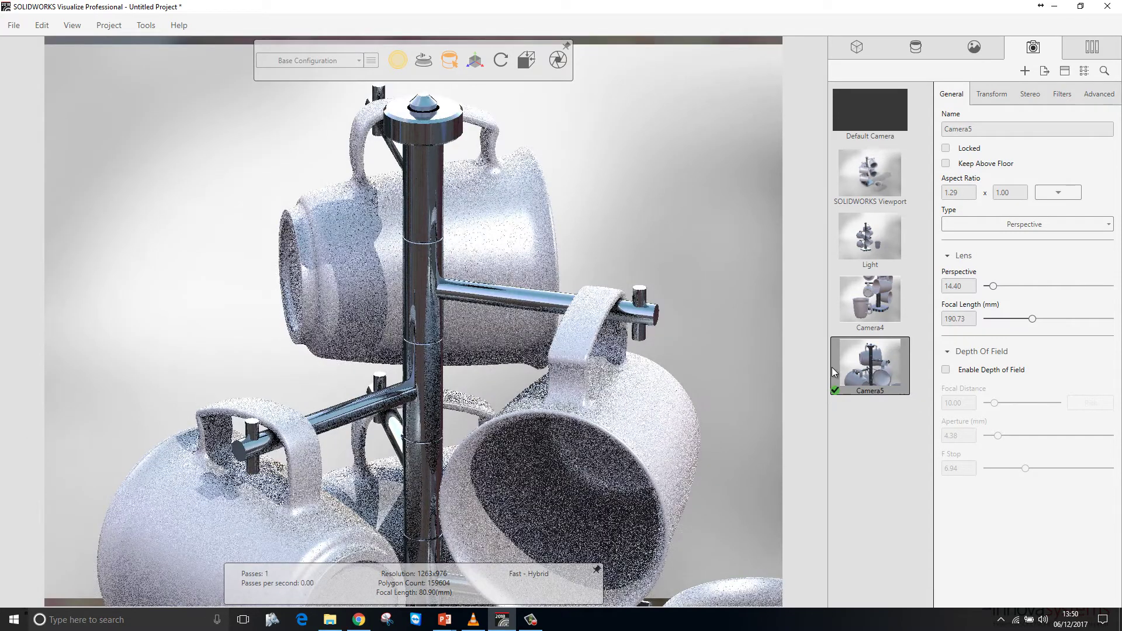
Step: Apply SOLIDWORKS Appearances Metal > Nickel > Matte Nickel to the mug stand
left_click(1089, 51)
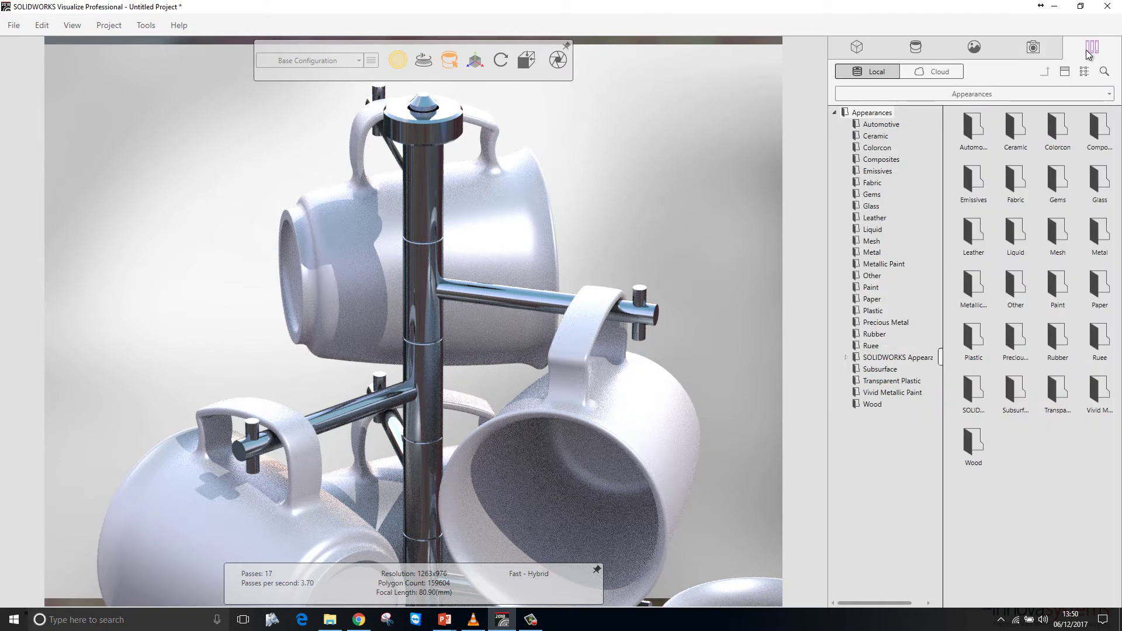
left_click(848, 360)
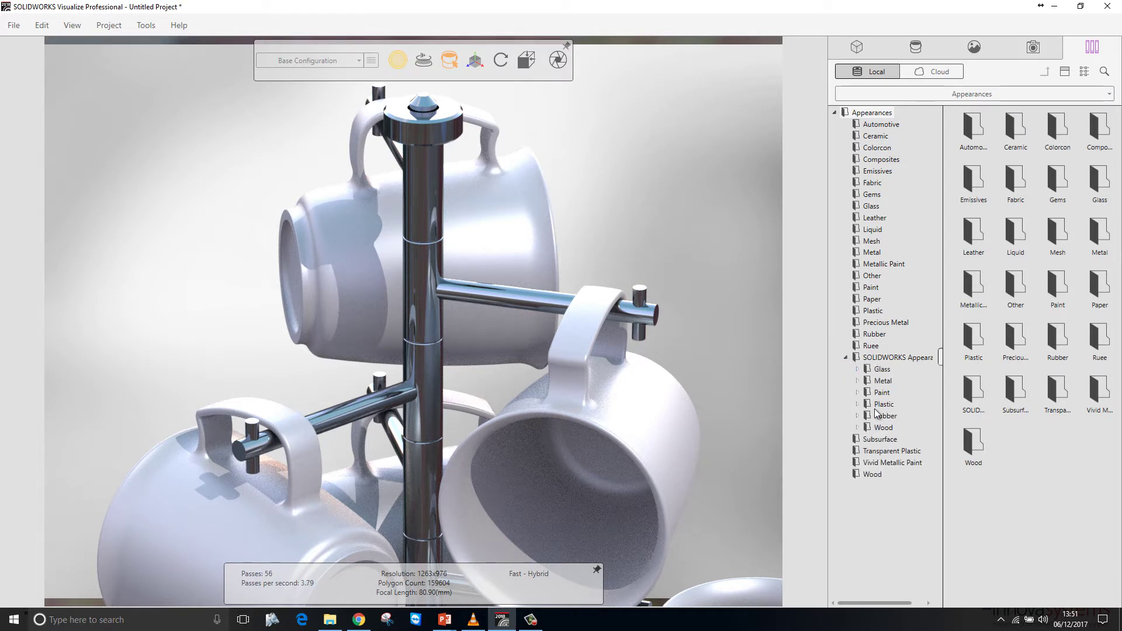
left_click(880, 381)
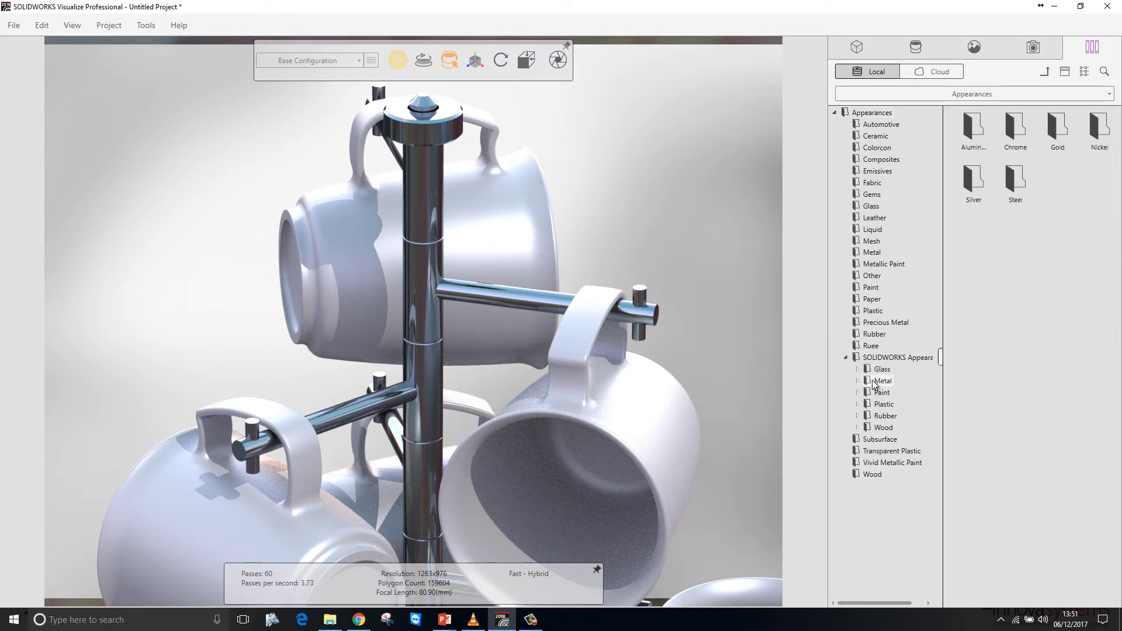
double_click(1099, 126)
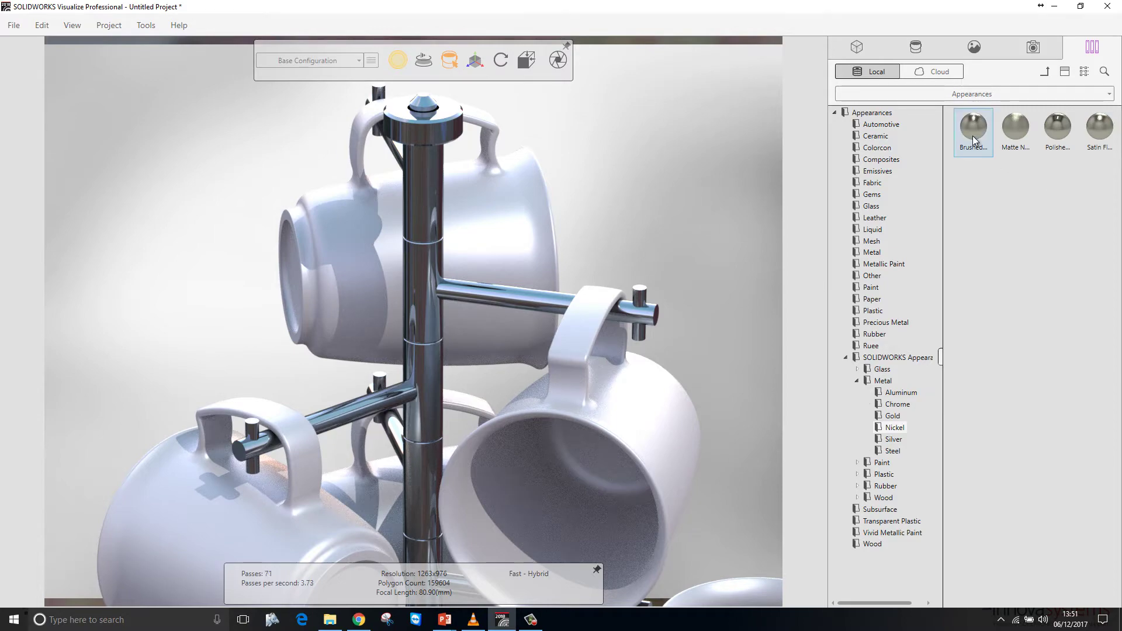
left_click_drag(1015, 130, 443, 179)
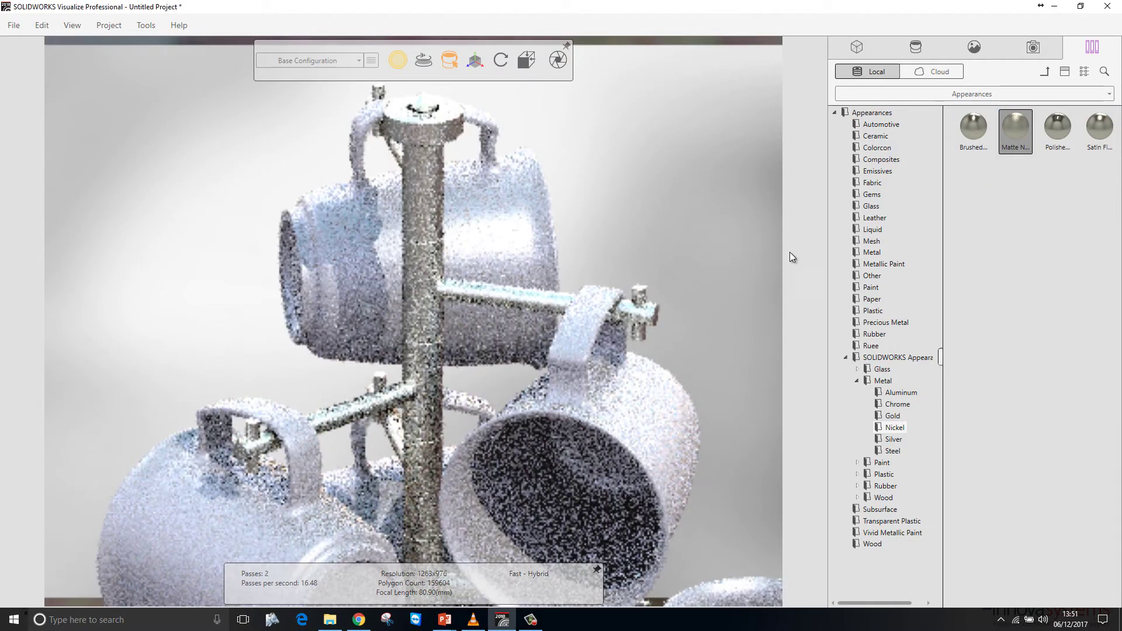
Step: Browse to the SOLIDWORKS Paint > High Gloss colours in the appearance library
left_click(857, 380)
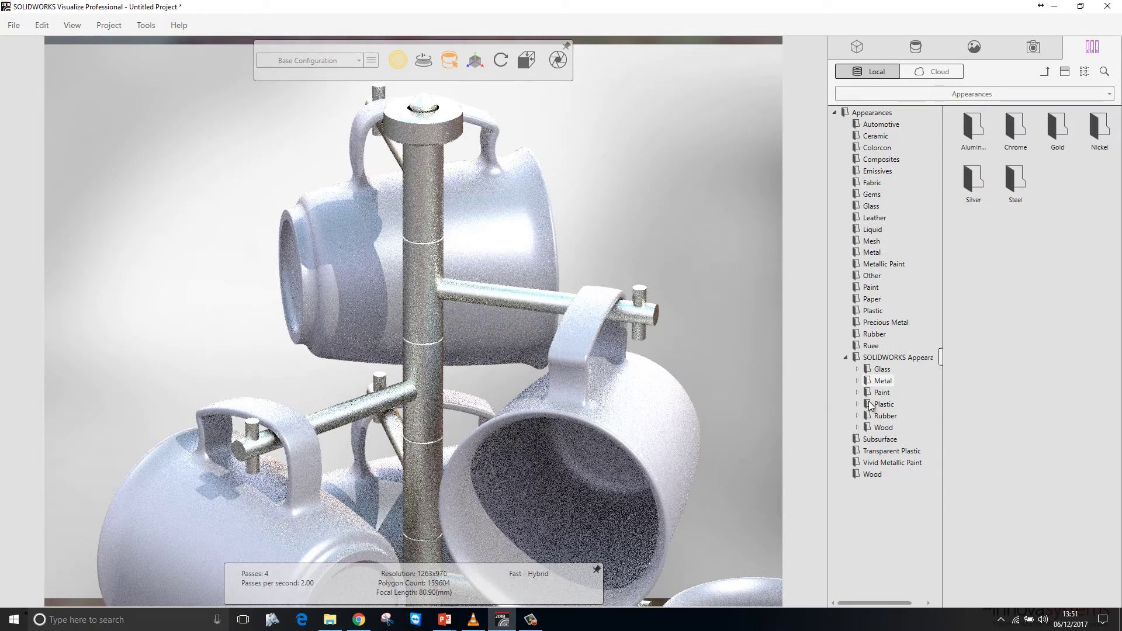
left_click(858, 392)
left_click(902, 416)
Step: Paint the mugs Blue High Gloss and view the whole rack through the Light camera
mouse_move(1061, 129)
left_mouse_down()
mouse_move(962, 165)
mouse_move(492, 223)
left_mouse_up()
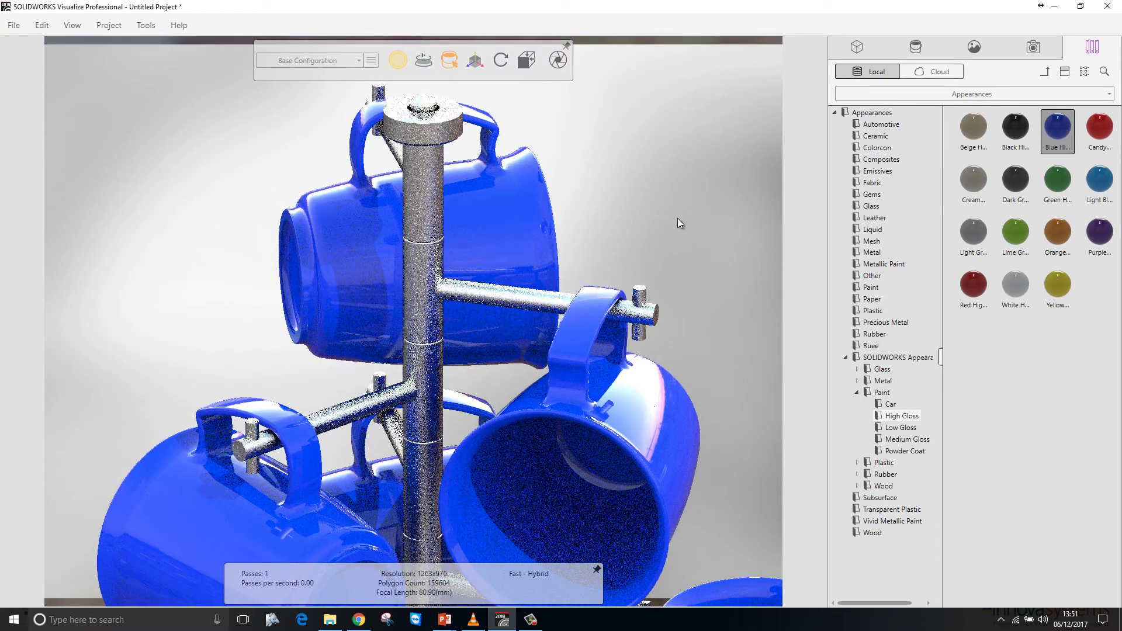
left_click(1034, 47)
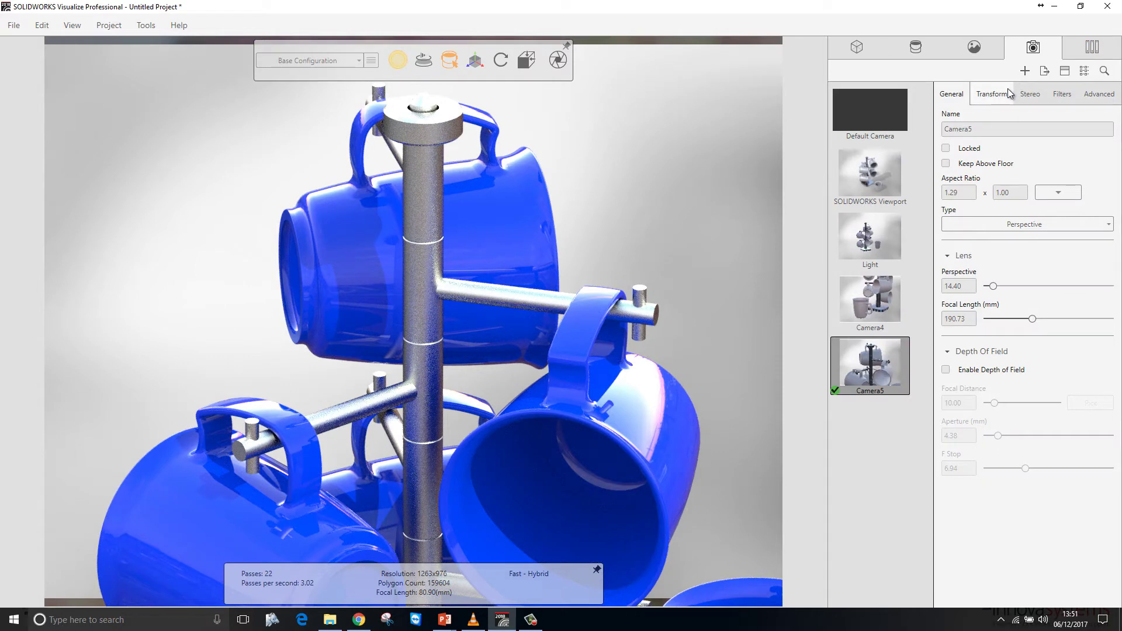
double_click(880, 253)
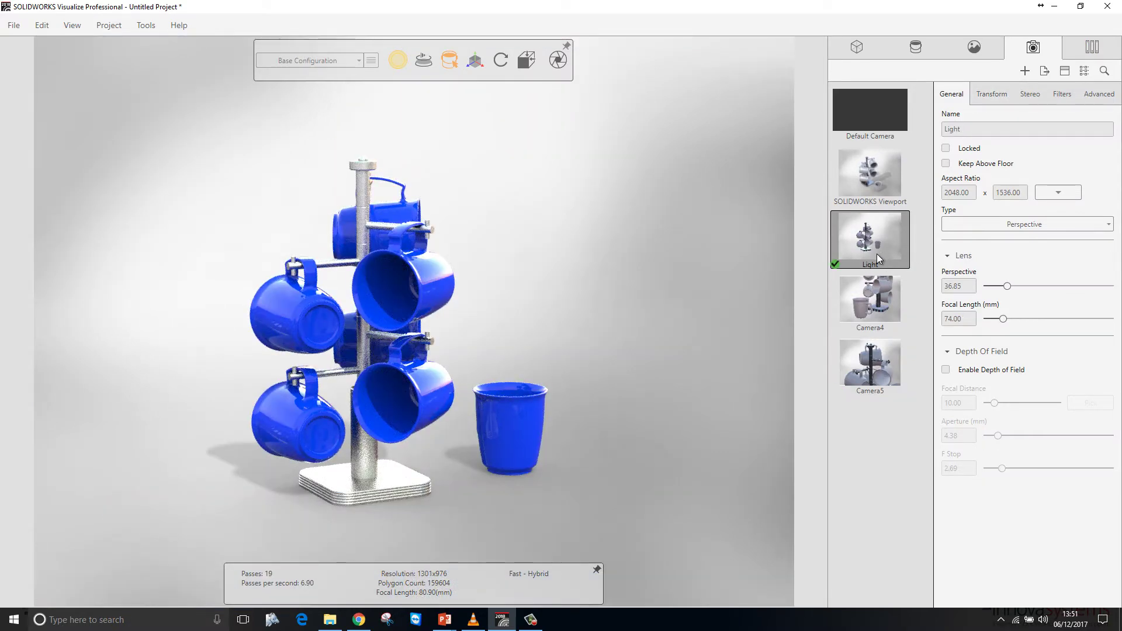
left_click(973, 49)
Step: Create a light with New Light > Pick Target aimed at the upper front mug
right_click(873, 538)
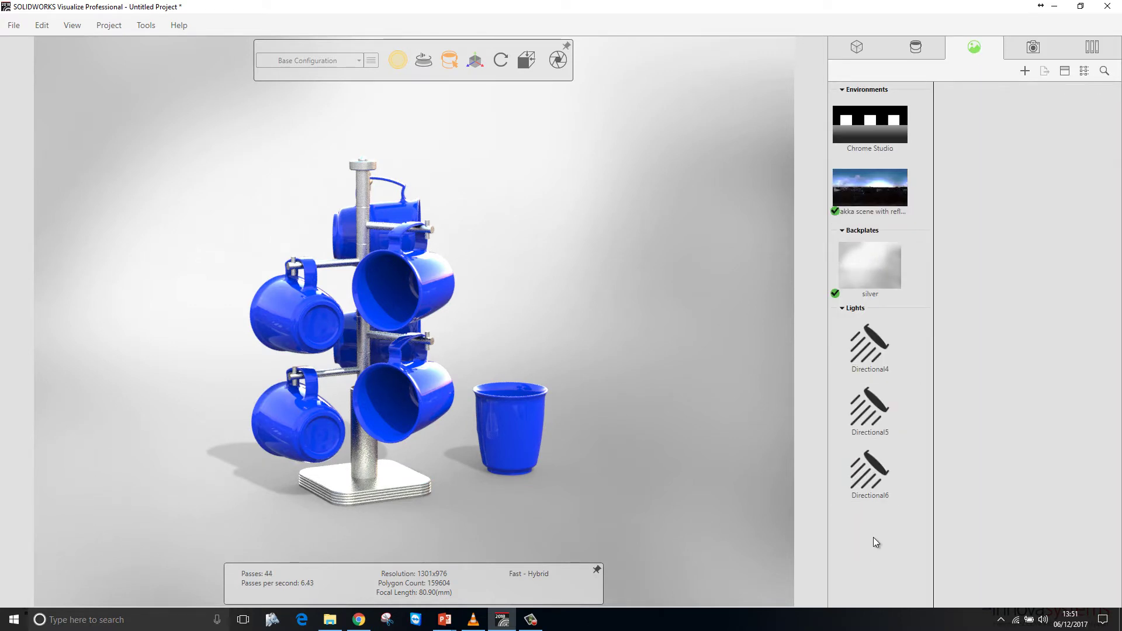
mouse_move(922, 483)
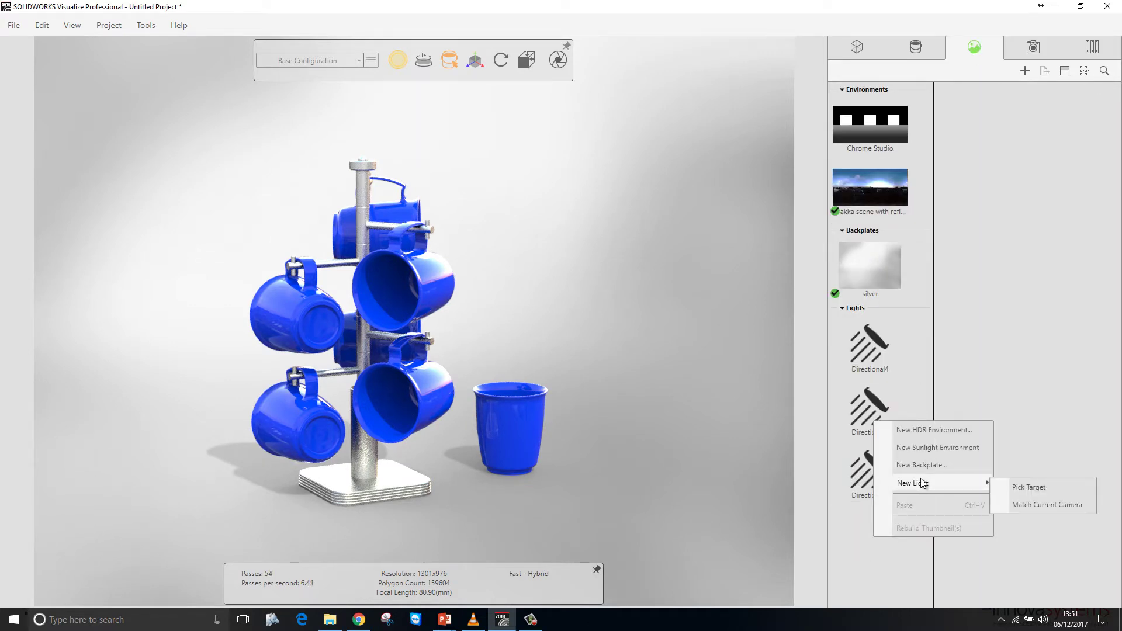
left_click(1029, 488)
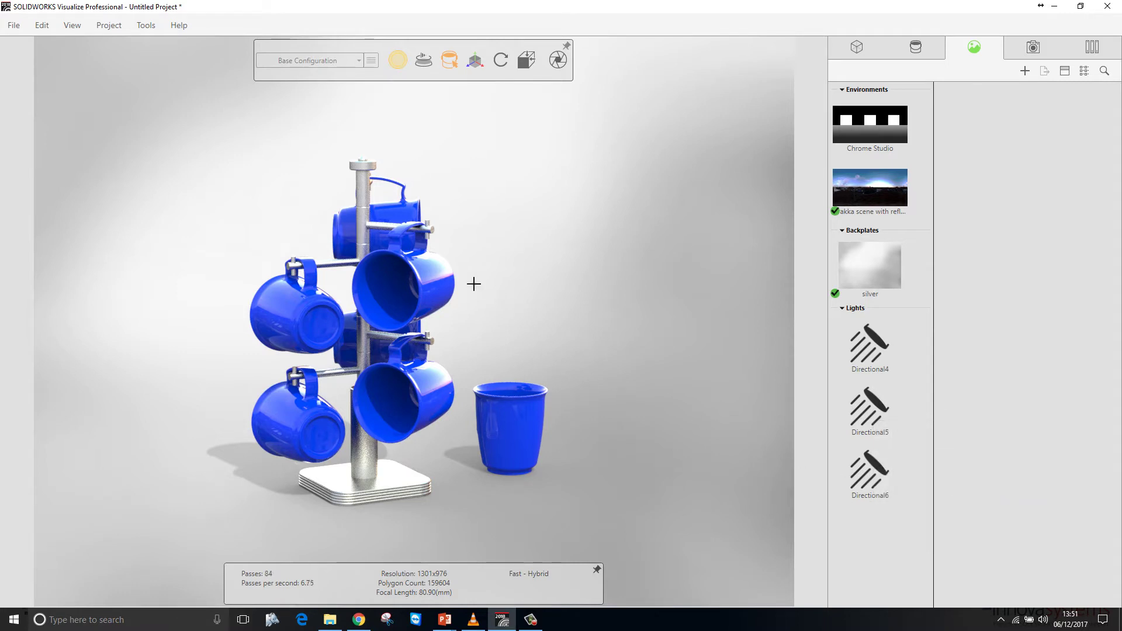
left_click(429, 269)
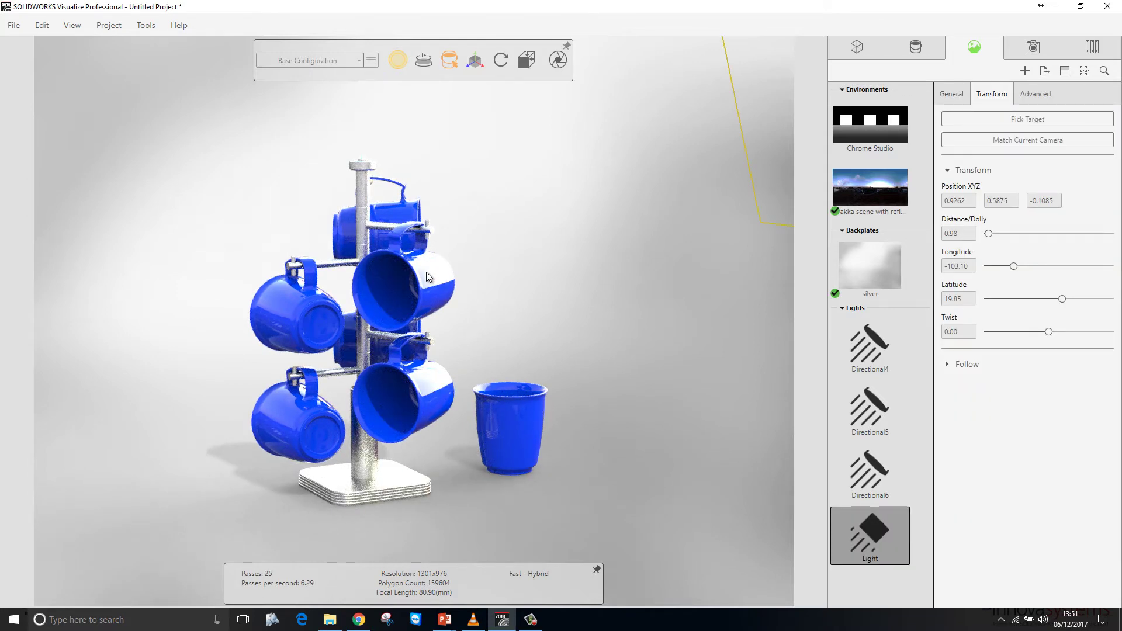
Step: Show the new plane light in the scene, lower its brightness to 2.34 and adjust its rectangle width
scroll(453, 302, "down", 10)
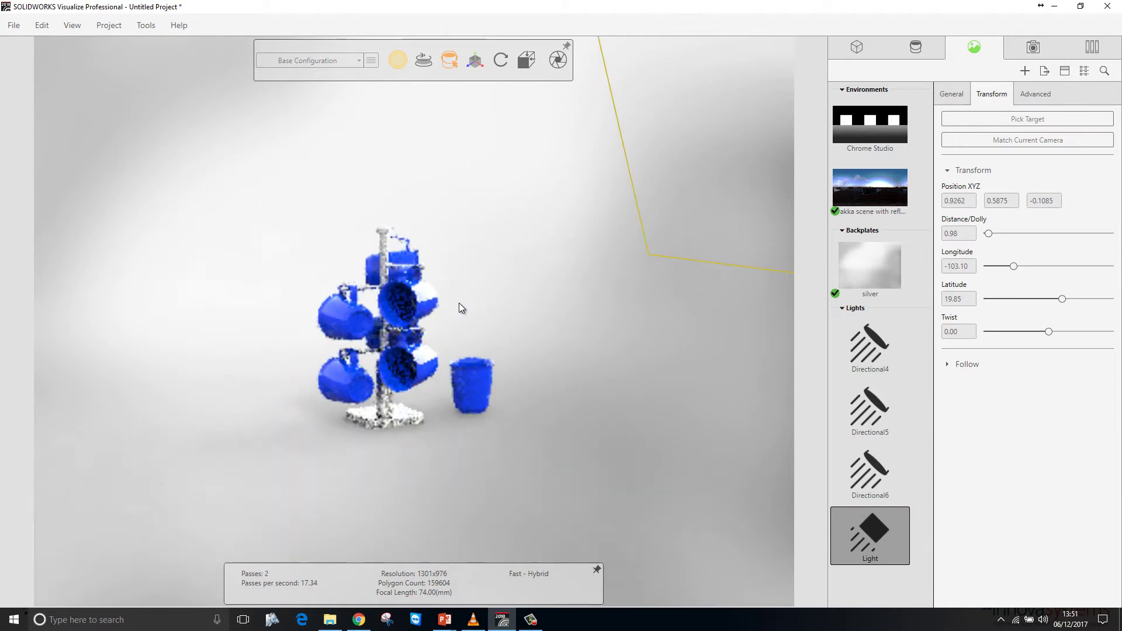
left_click_drag(461, 304, 418, 209)
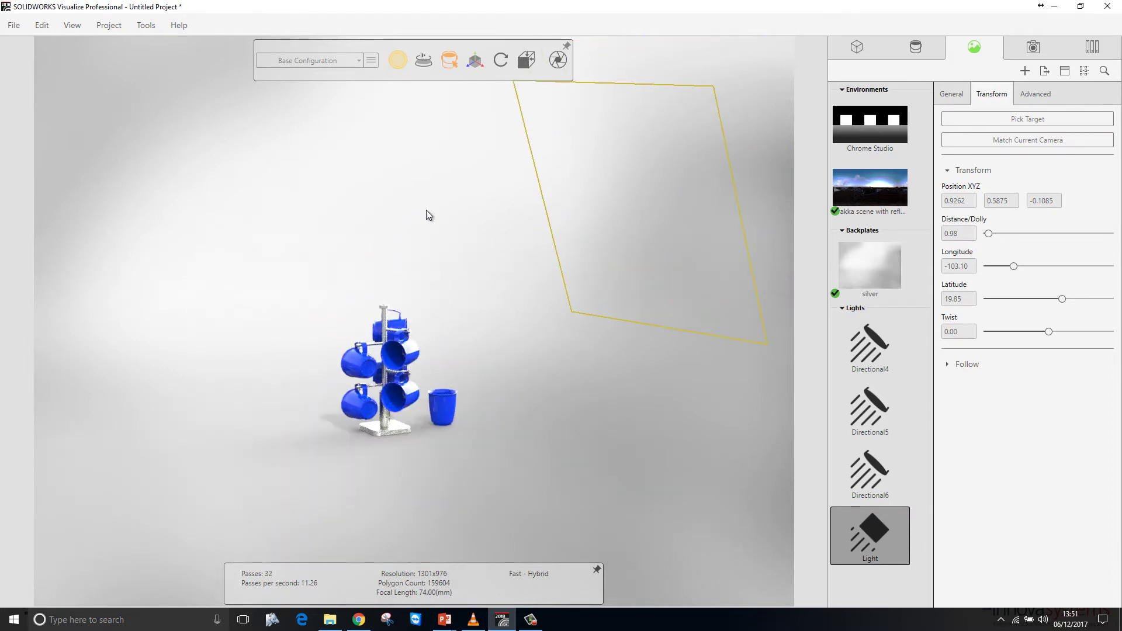
left_click(958, 95)
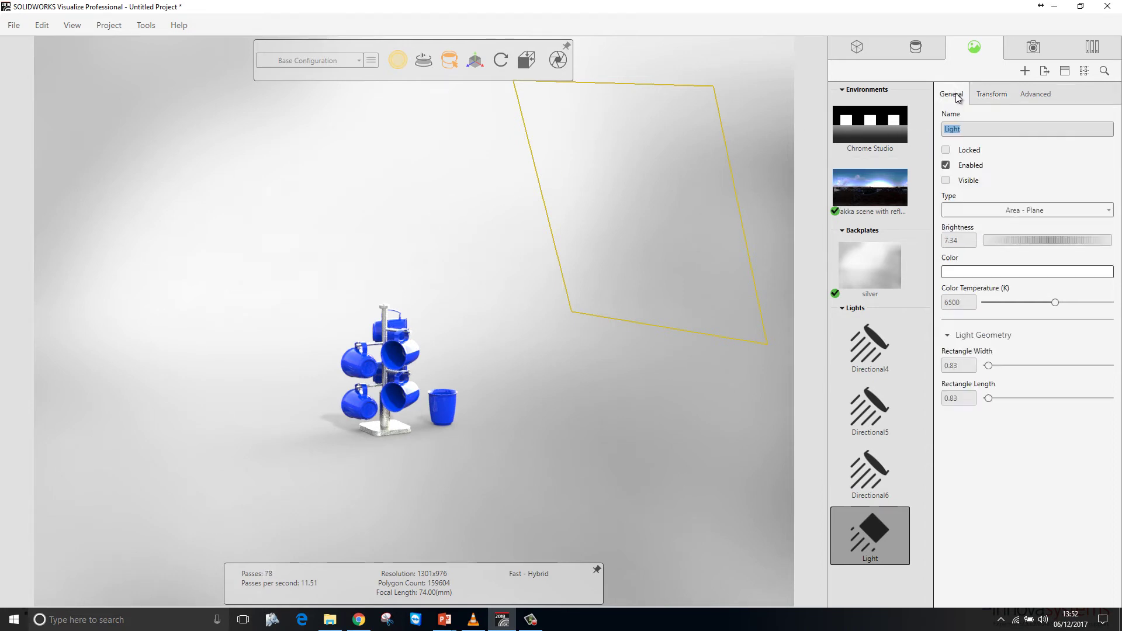
left_click(946, 181)
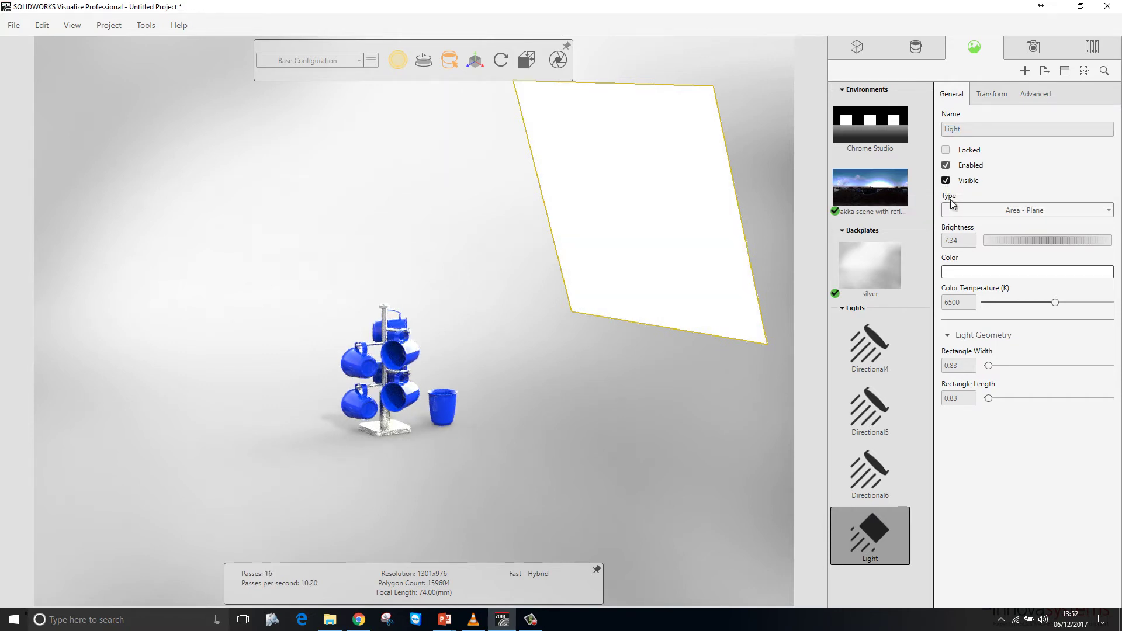
left_click_drag(992, 240, 988, 241)
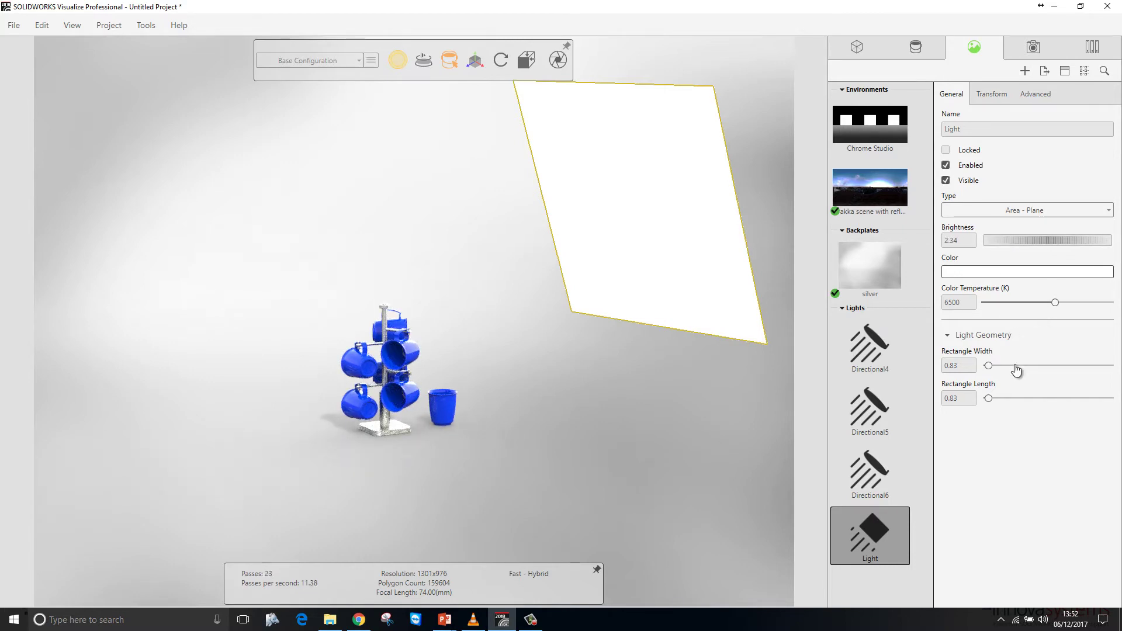
left_click_drag(989, 366, 990, 369)
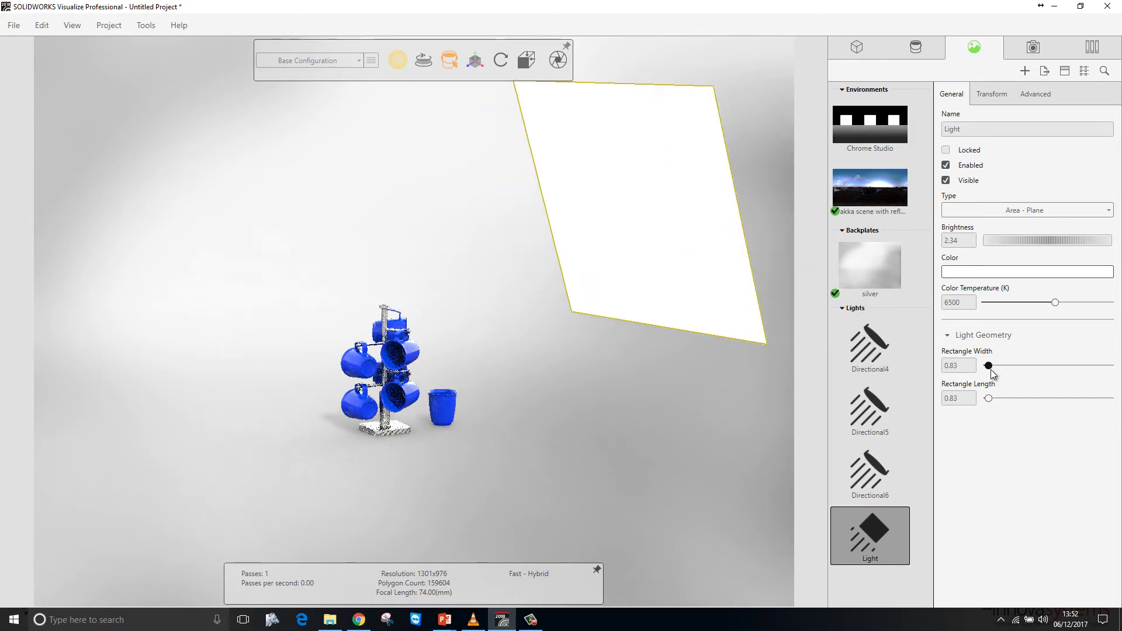
Step: Dolly the plane light in to a distance of 0.58, nearer the mug tree
left_click(991, 95)
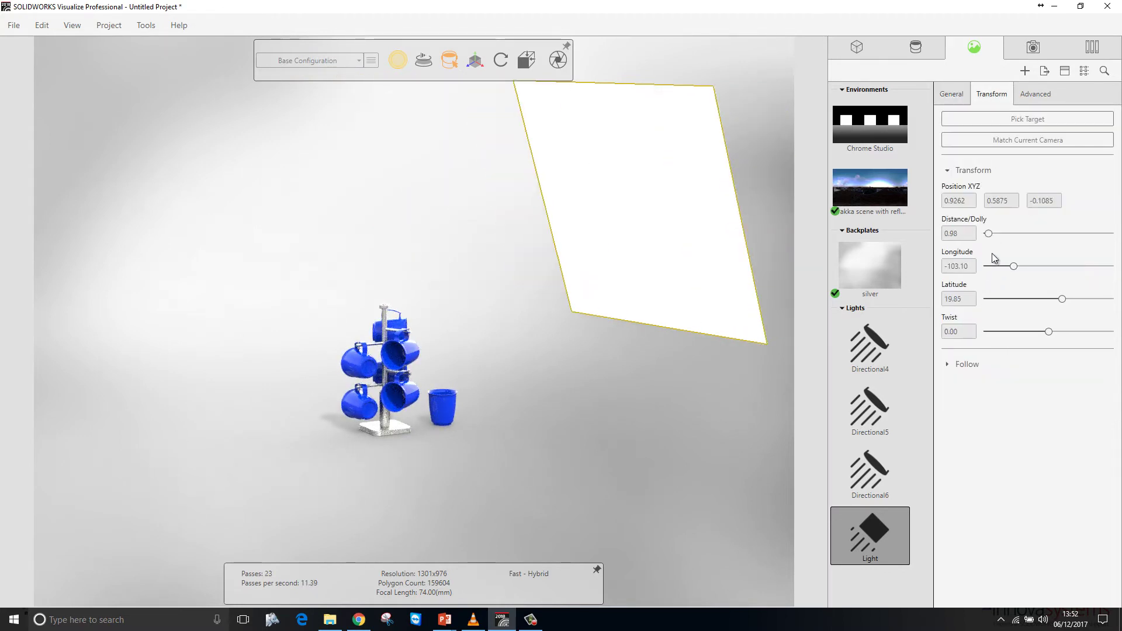
left_click_drag(989, 234, 1014, 268)
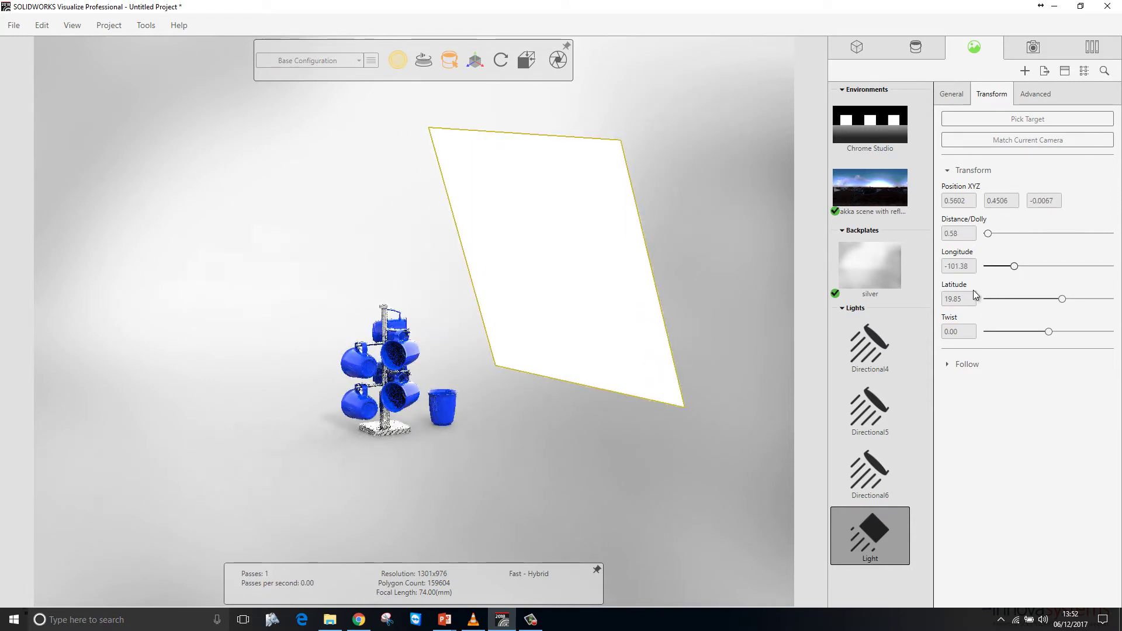
left_click(952, 94)
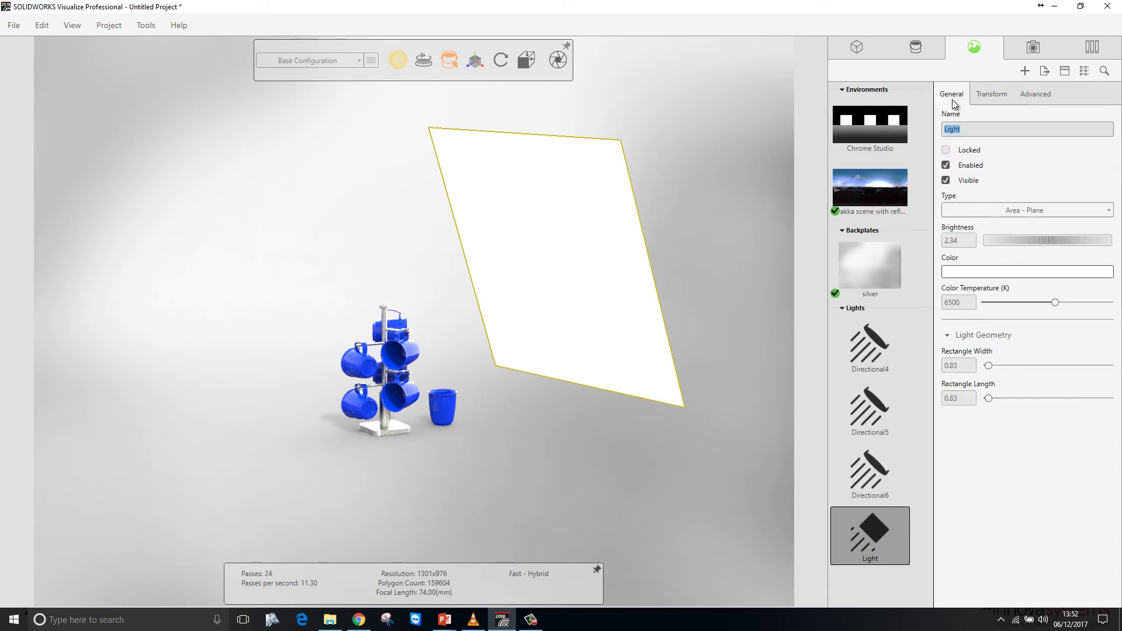
left_click(979, 214)
Step: Change the light type to Area - Tube with a cylinder radius of 0.05
left_click(979, 228)
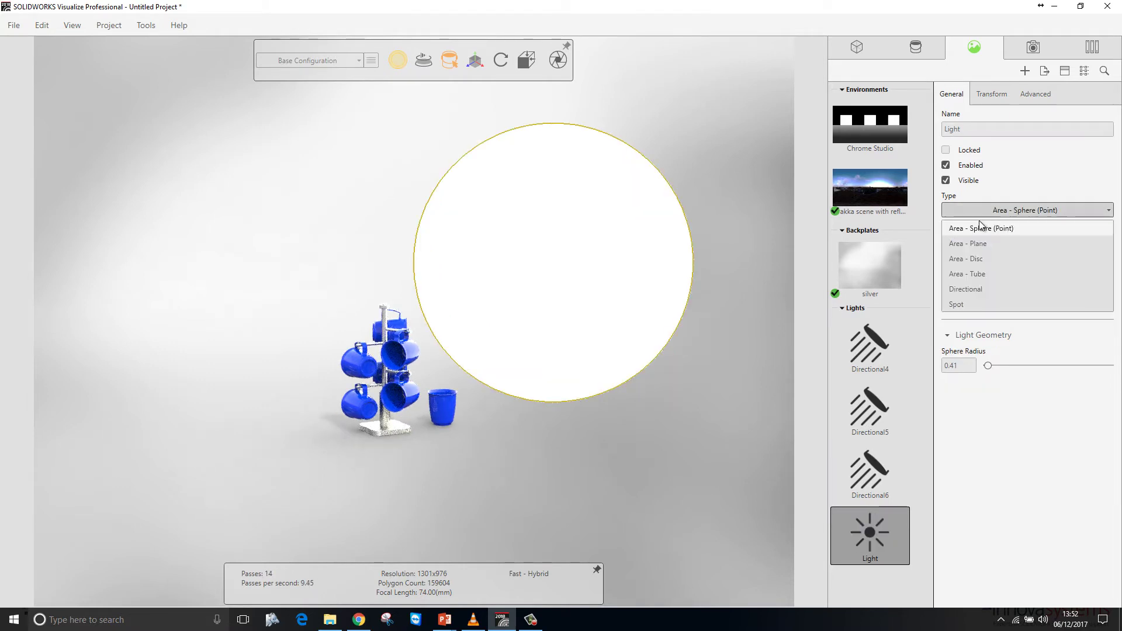
left_click(975, 259)
left_click(981, 211)
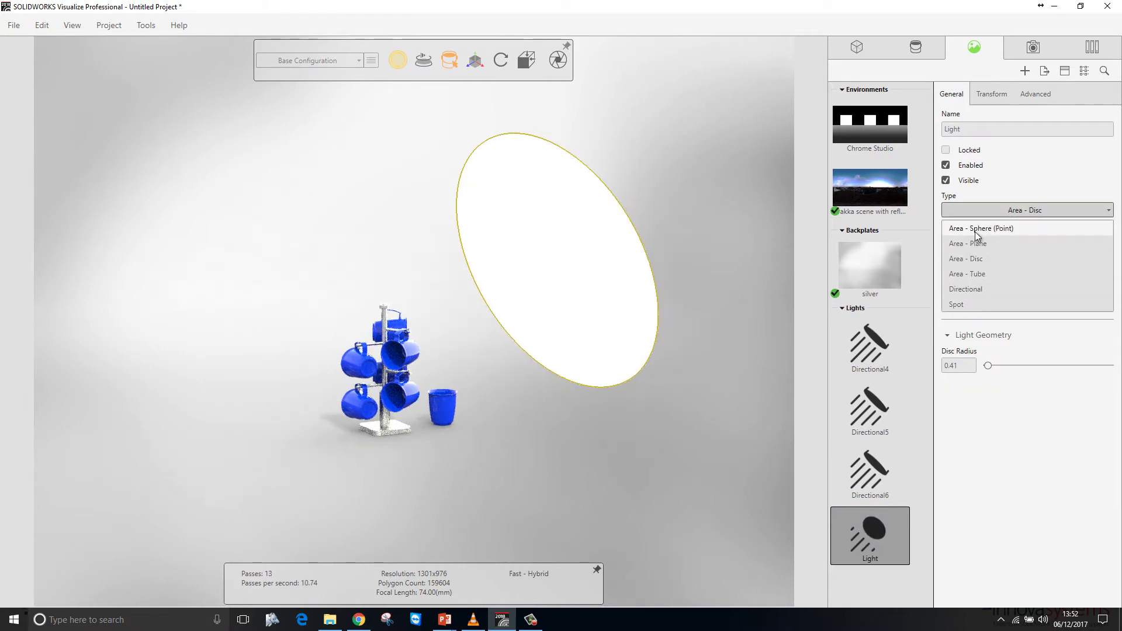
left_click(975, 273)
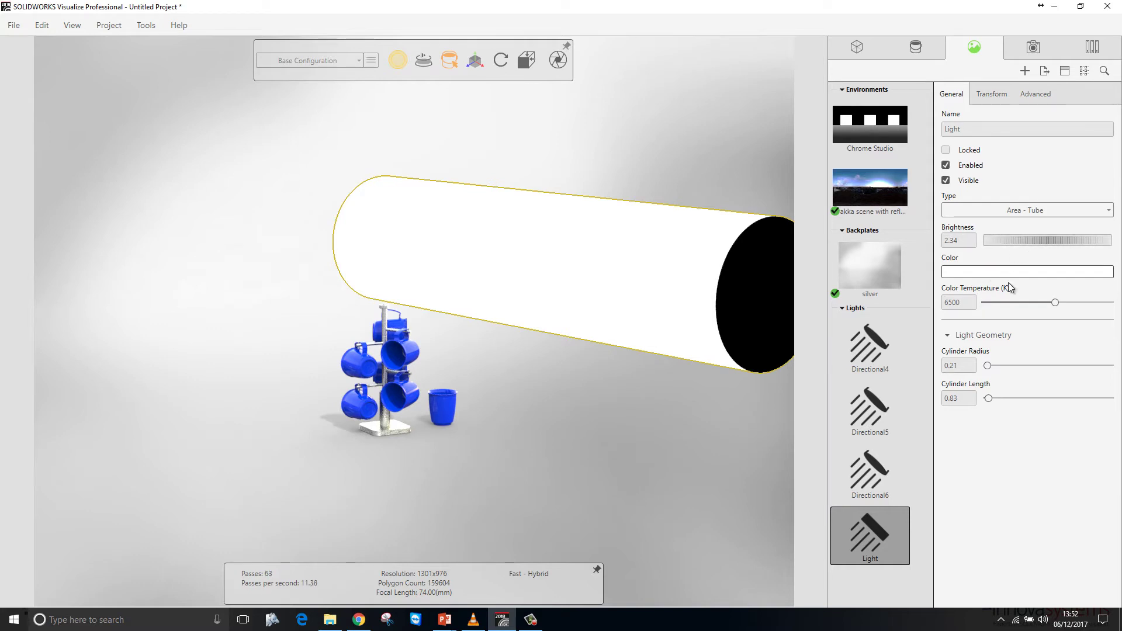
left_click(957, 363)
type("0.05")
key("Tab")
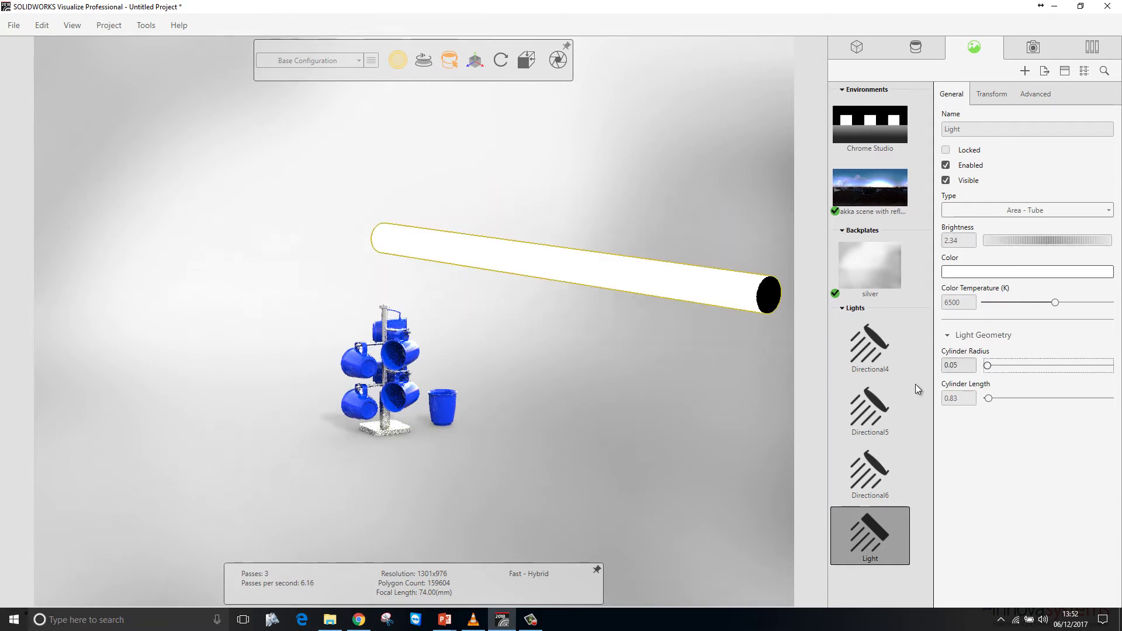
Step: Set the tube light's longitude to 180 and pick the mug tree as its target
left_click(992, 94)
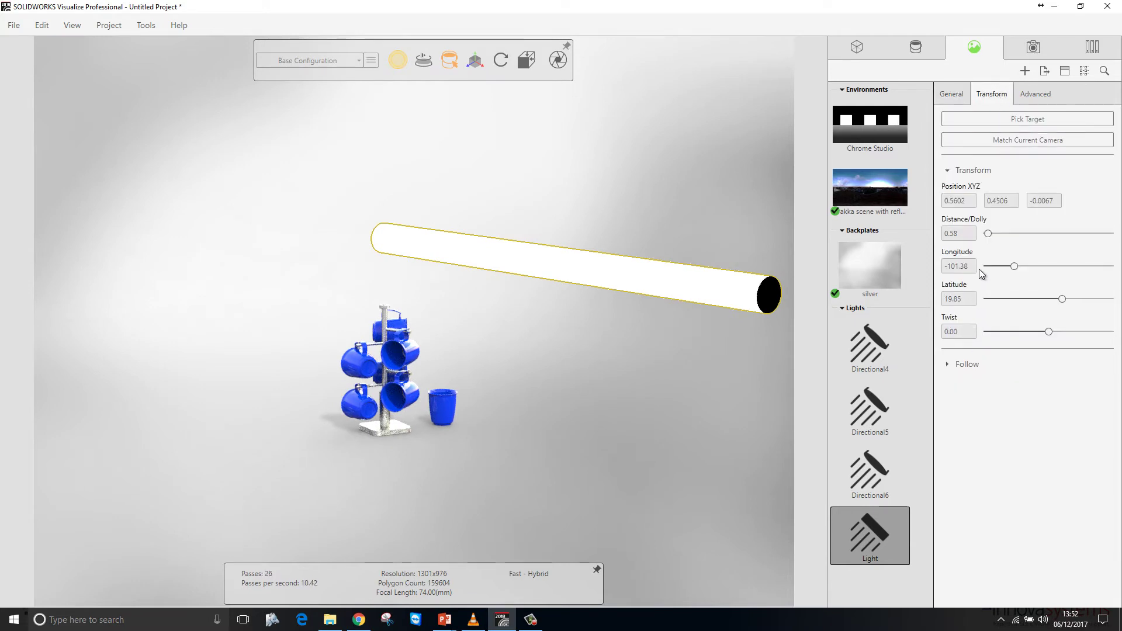
left_click_drag(1014, 266, 968, 281)
key("Tab")
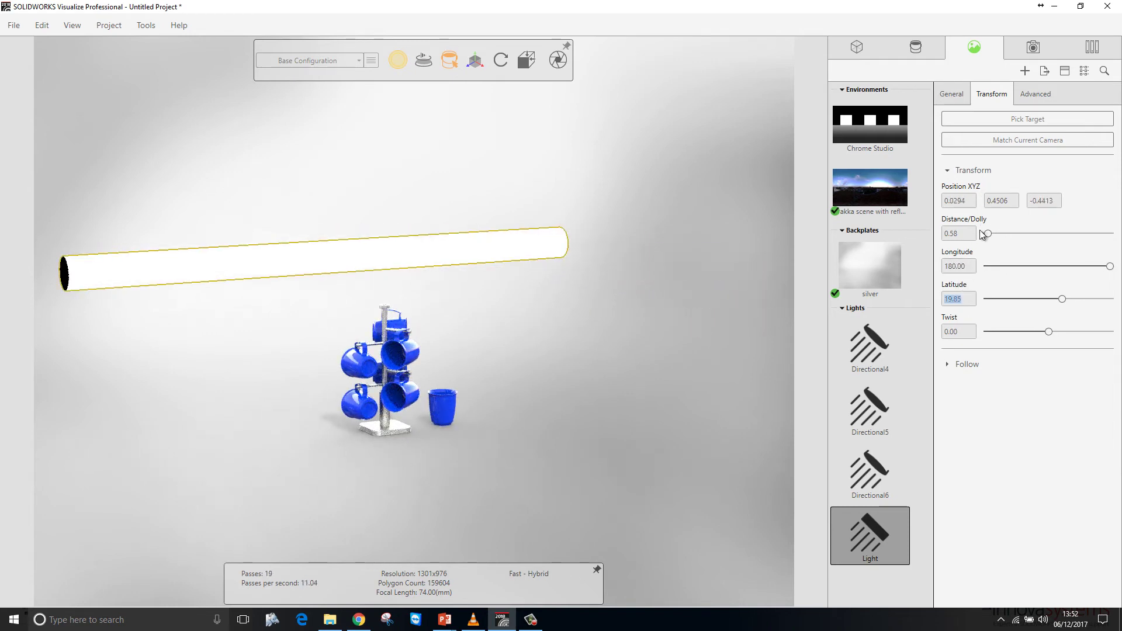
left_click(981, 121)
left_click(353, 361)
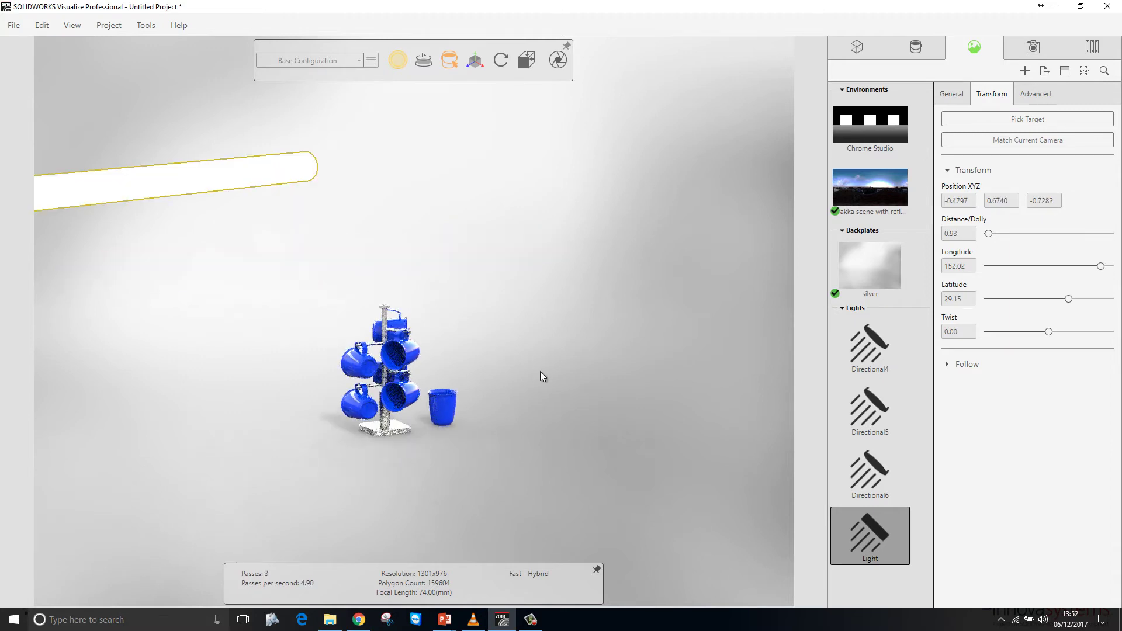
scroll(381, 385, "up", 5)
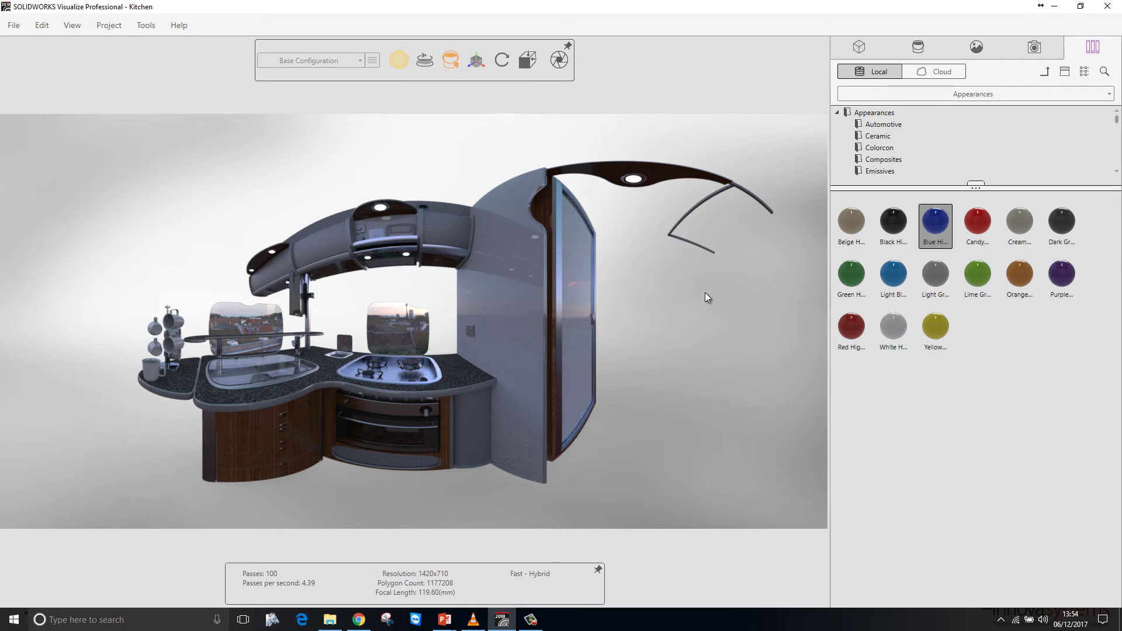
Step: Enable Preview 360 Panorama for the kitchen's 360 camera and rotate it toward the hob and oven
left_click(1034, 53)
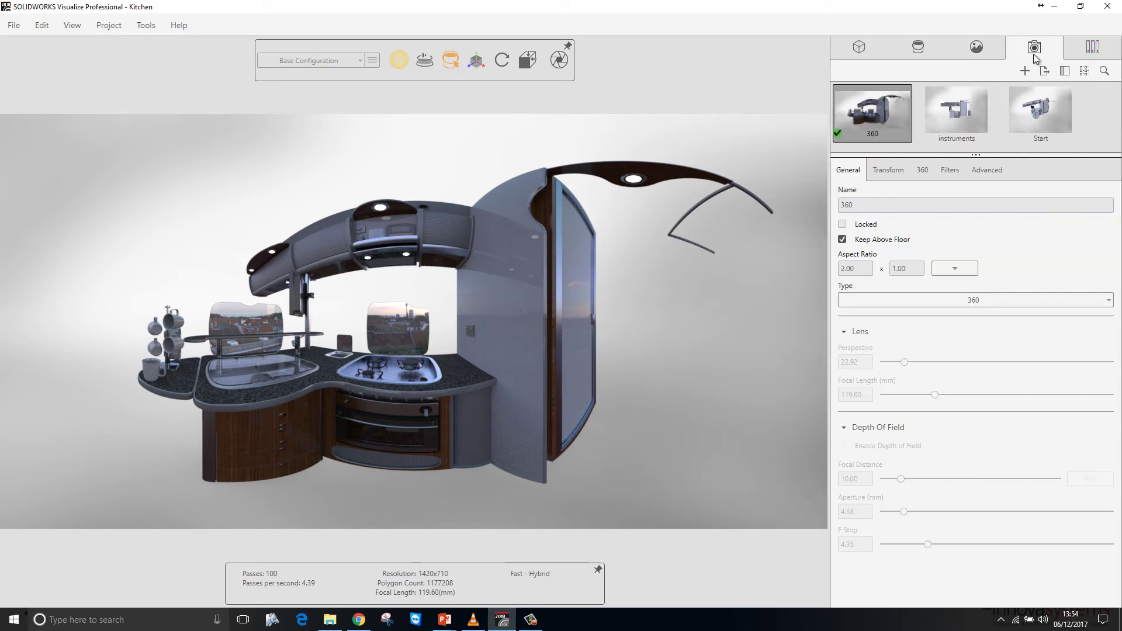
left_click(922, 170)
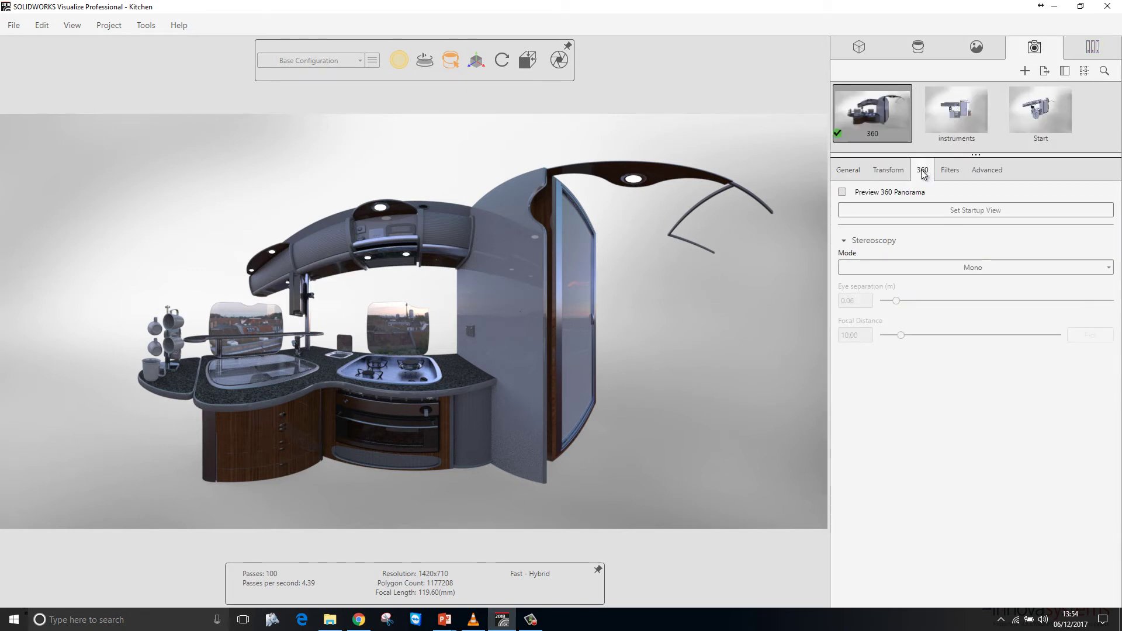
left_click(842, 193)
left_click_drag(565, 310, 349, 328)
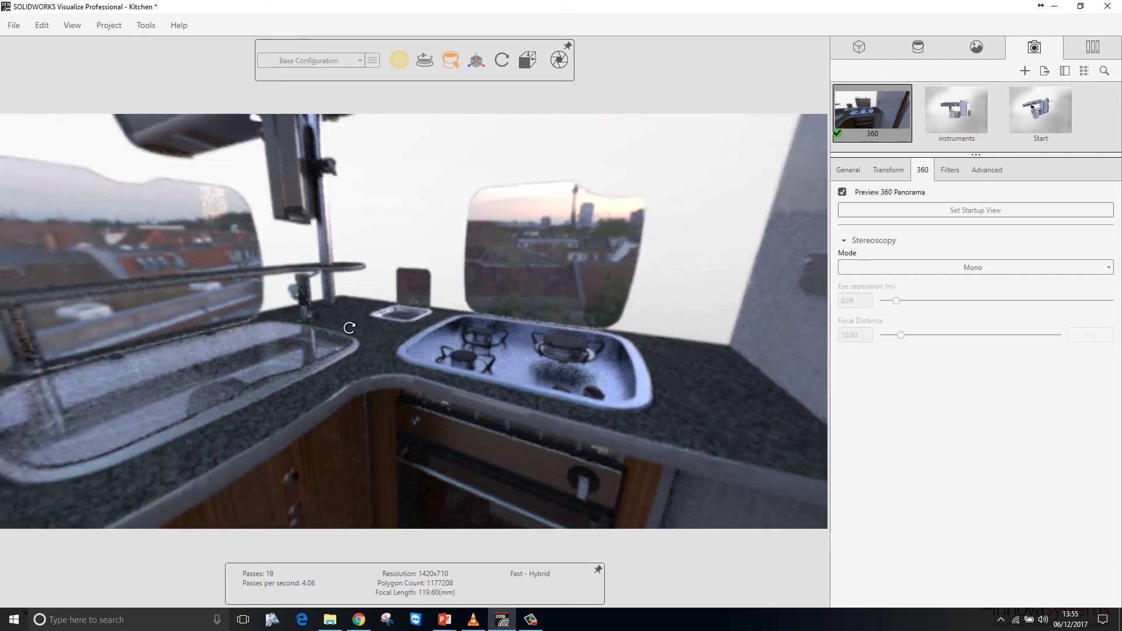
Step: Set the 360 Stereoscopy Mode to StereoTwoUp, then to StereoAnaglyph
left_click(904, 272)
left_click(867, 301)
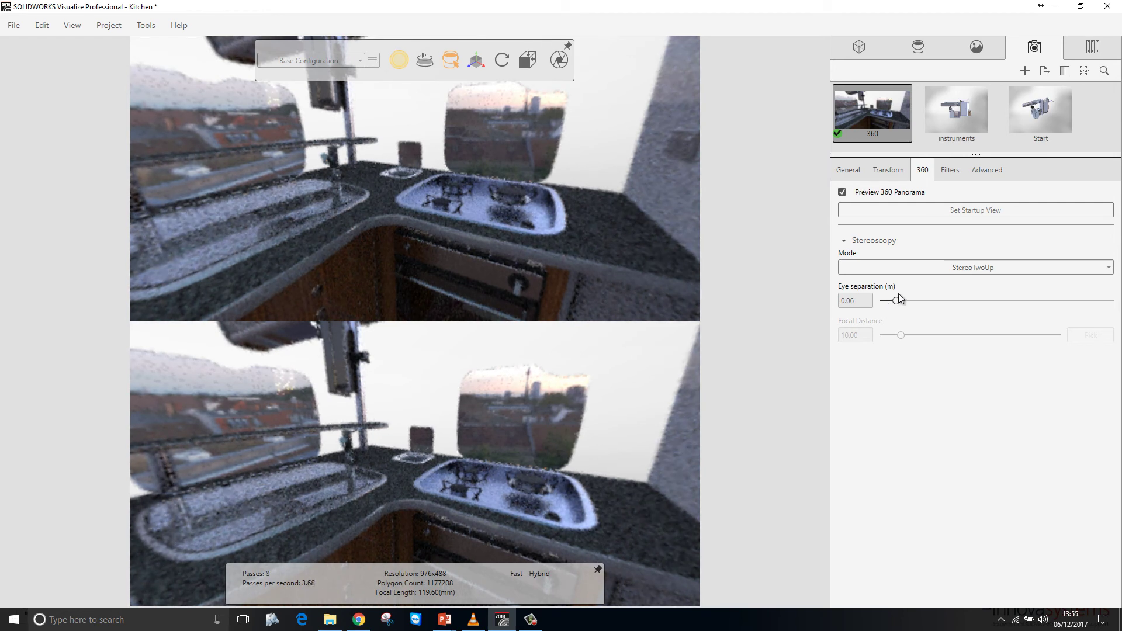
left_click(901, 263)
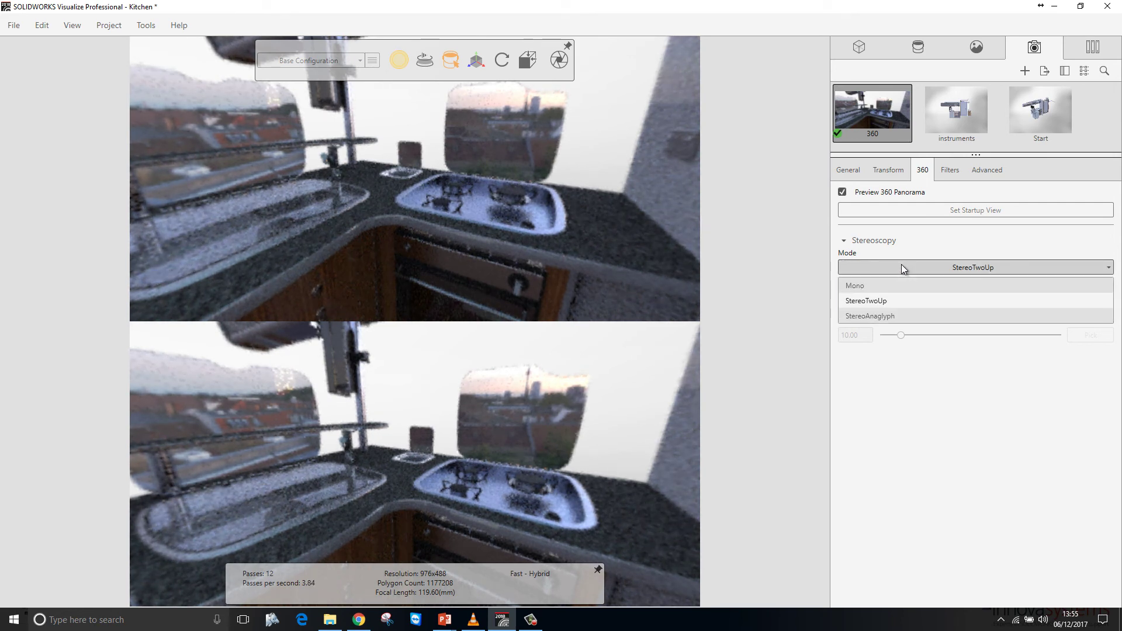
left_click(886, 316)
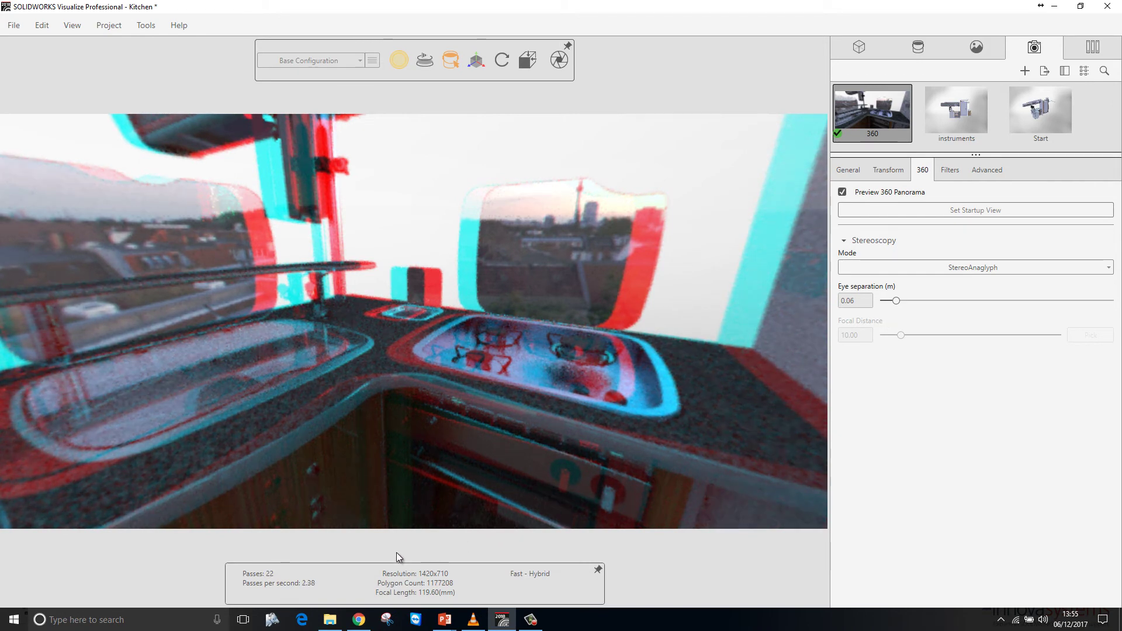
left_click(359, 620)
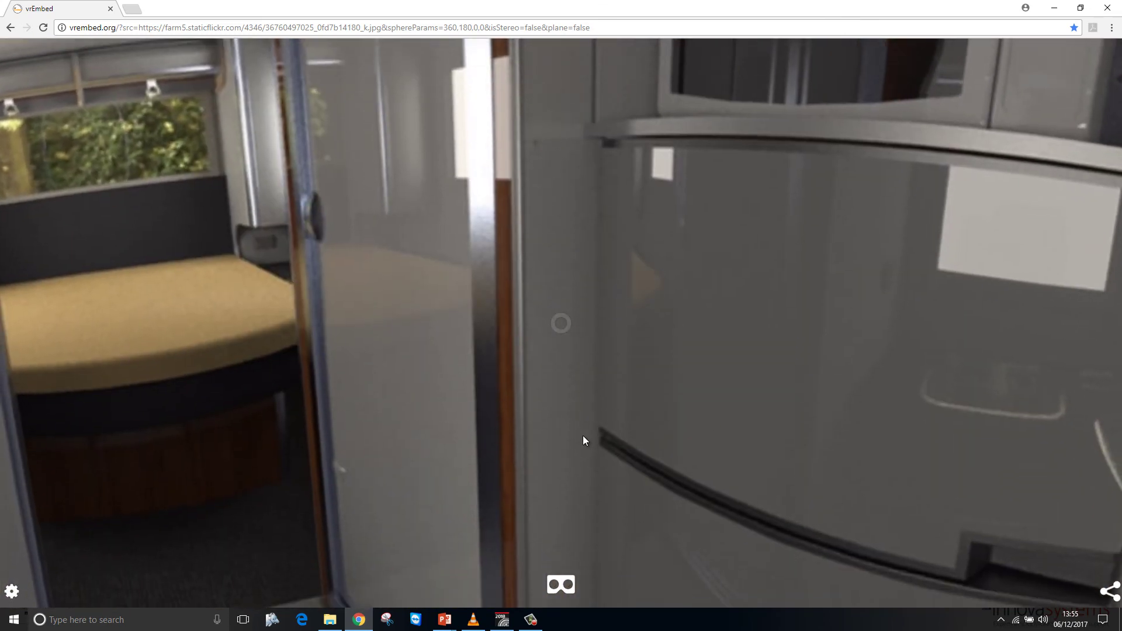
Step: Bring the VLC media player window to the front
left_click(474, 620)
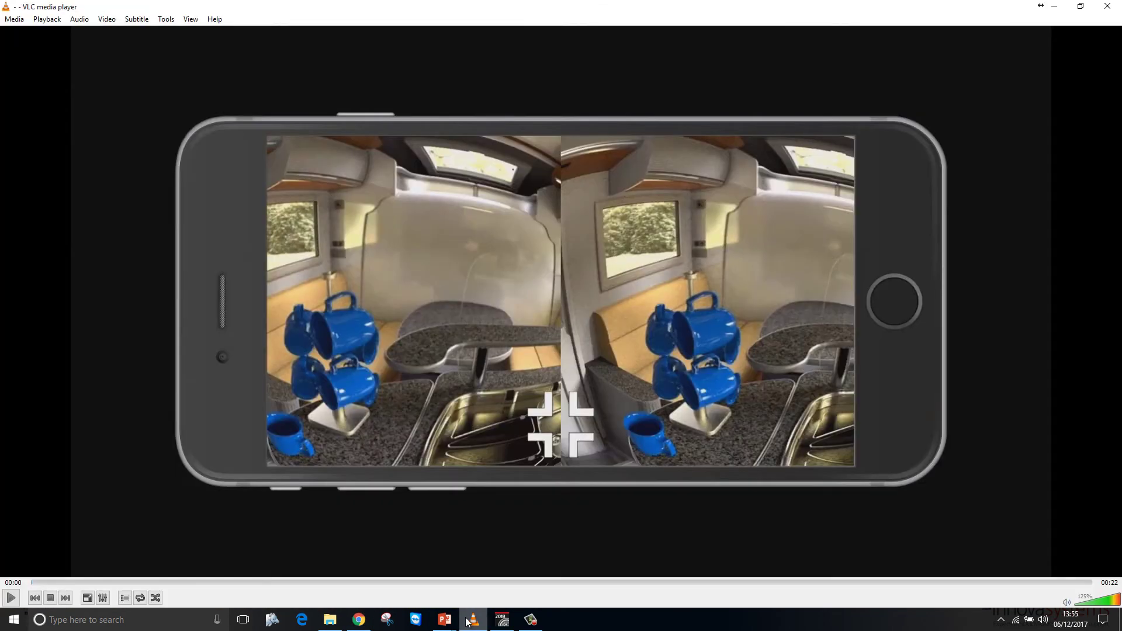